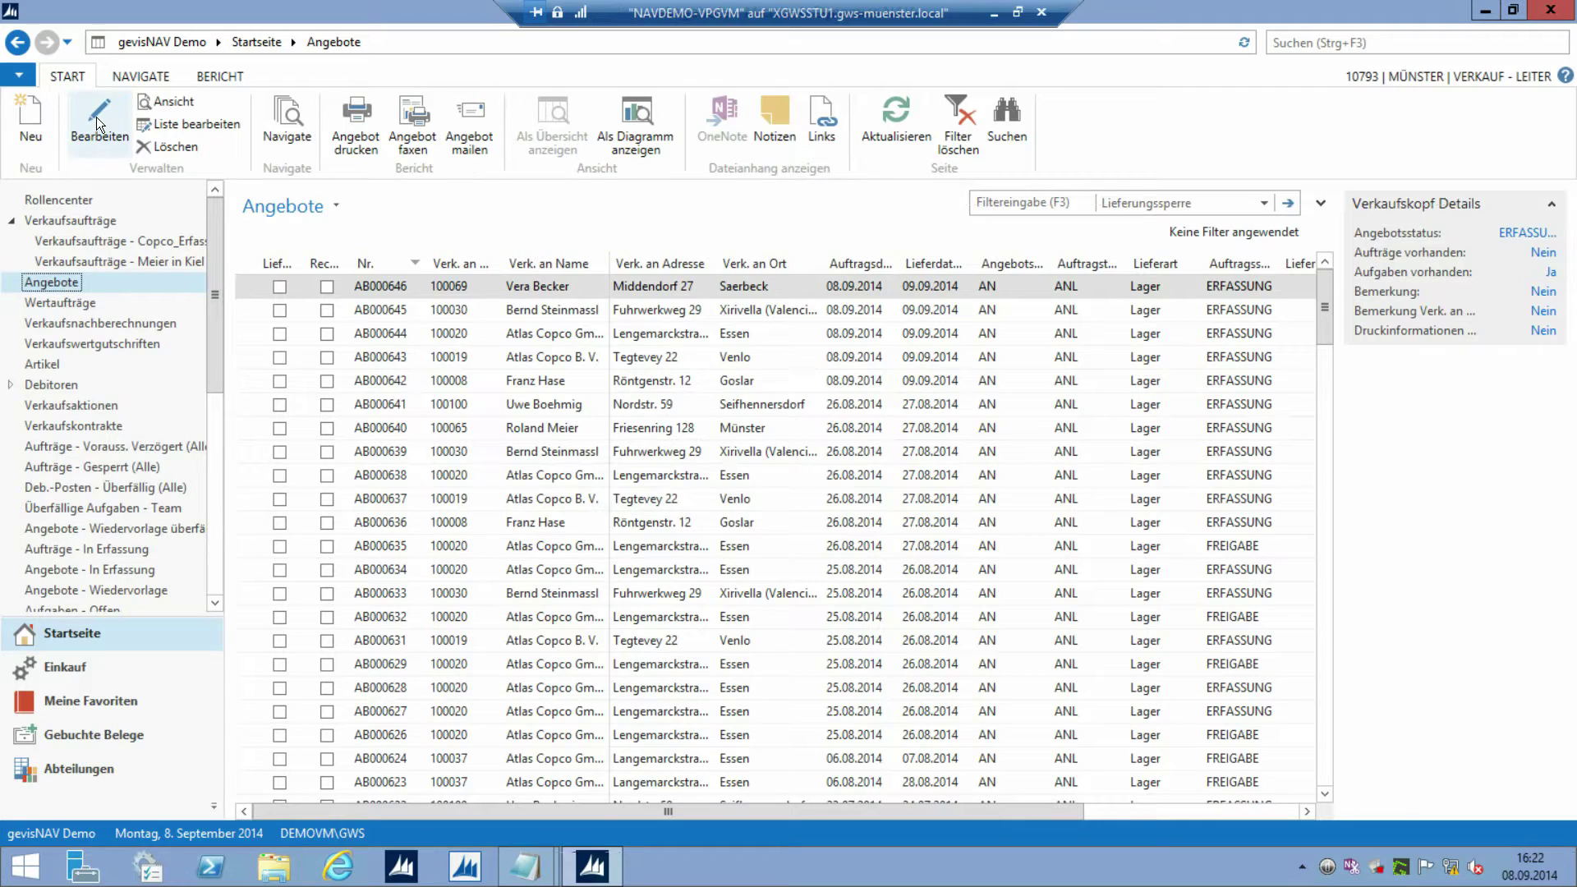
Edit the topmost quote, start series quote creation from it and choose the Saerbeck customer as the first recipient
click(96, 117)
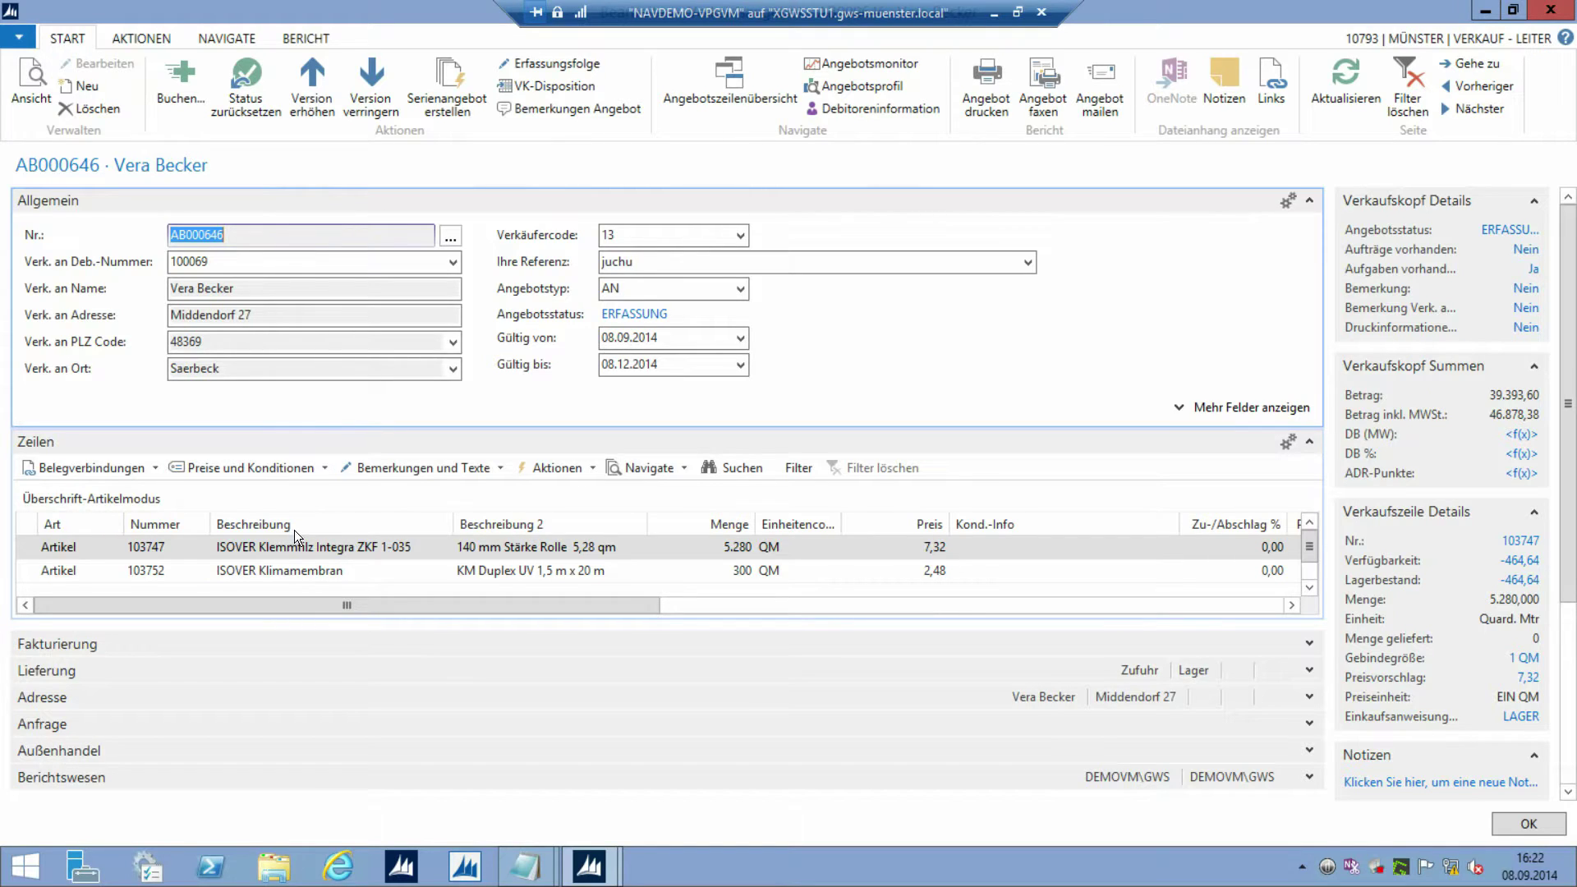
click(451, 83)
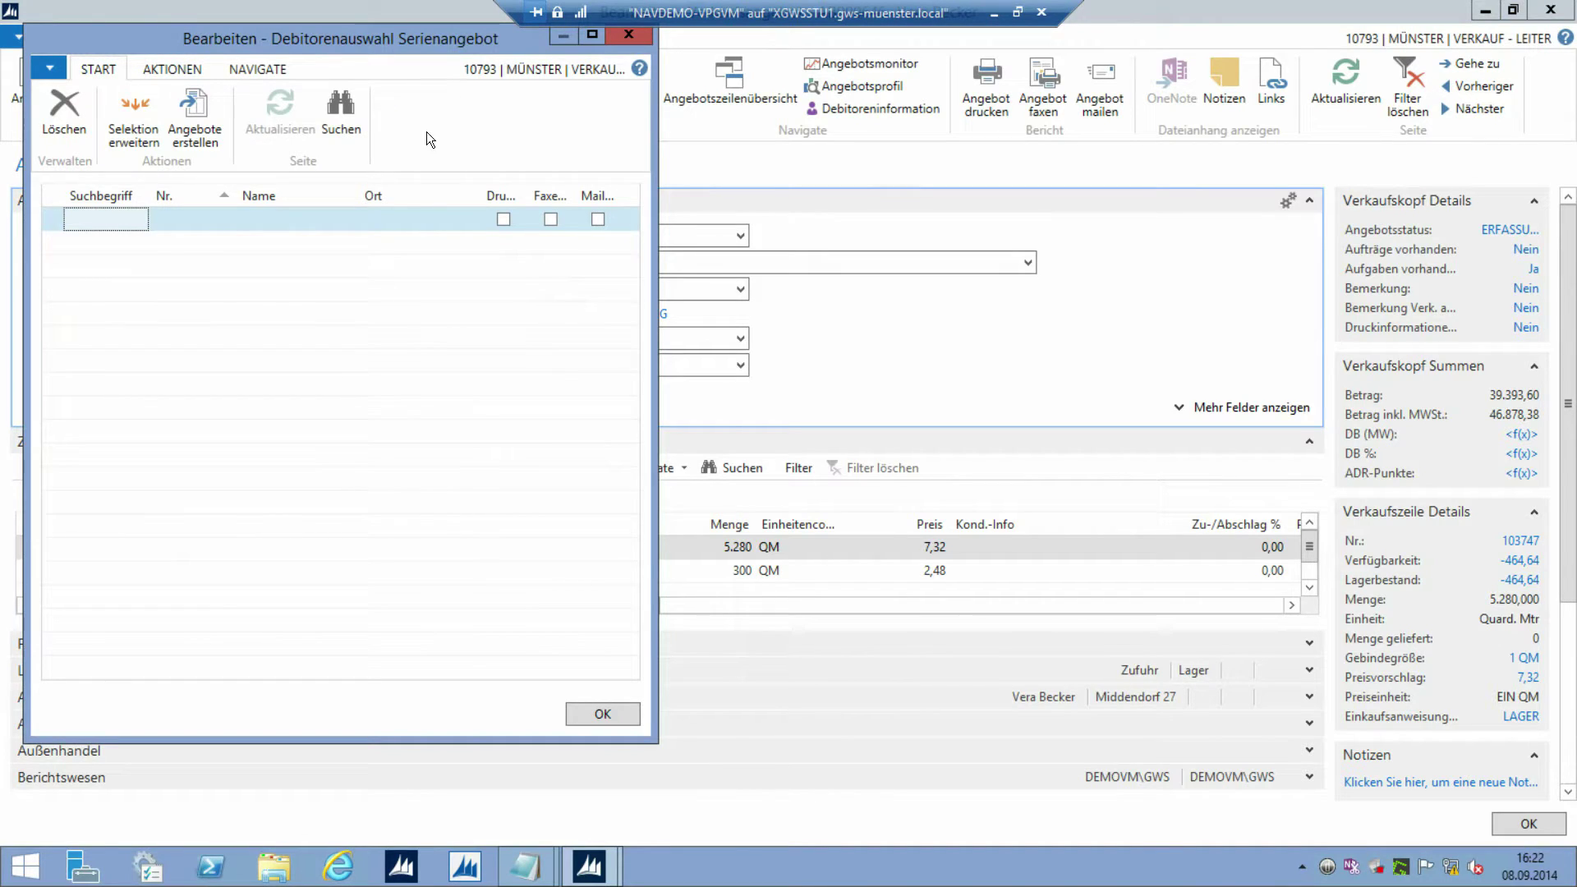
click(167, 216)
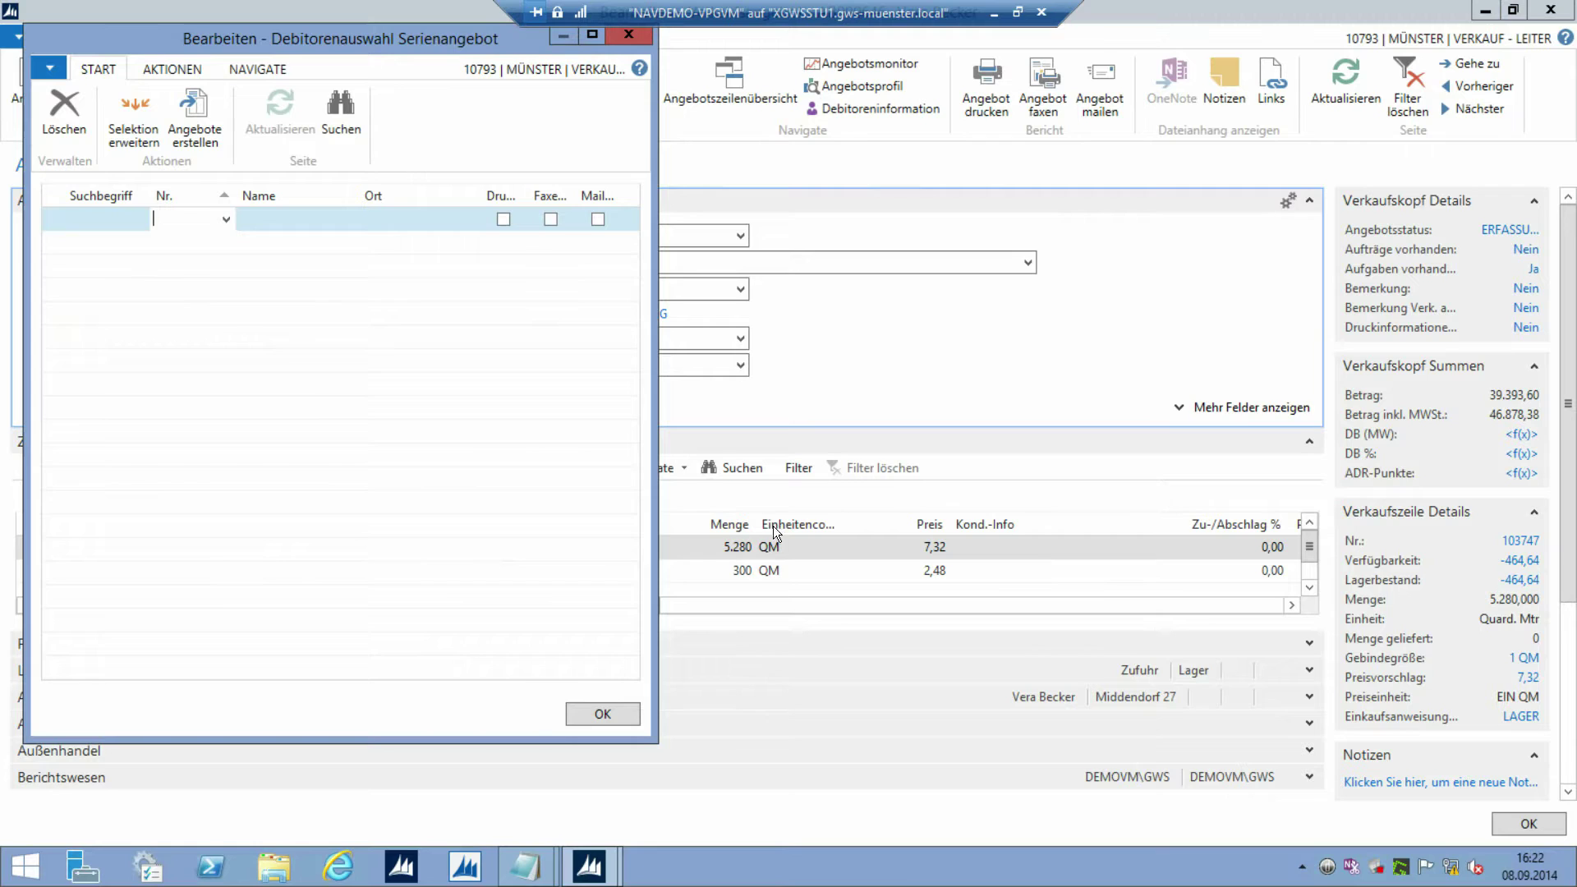
click(225, 219)
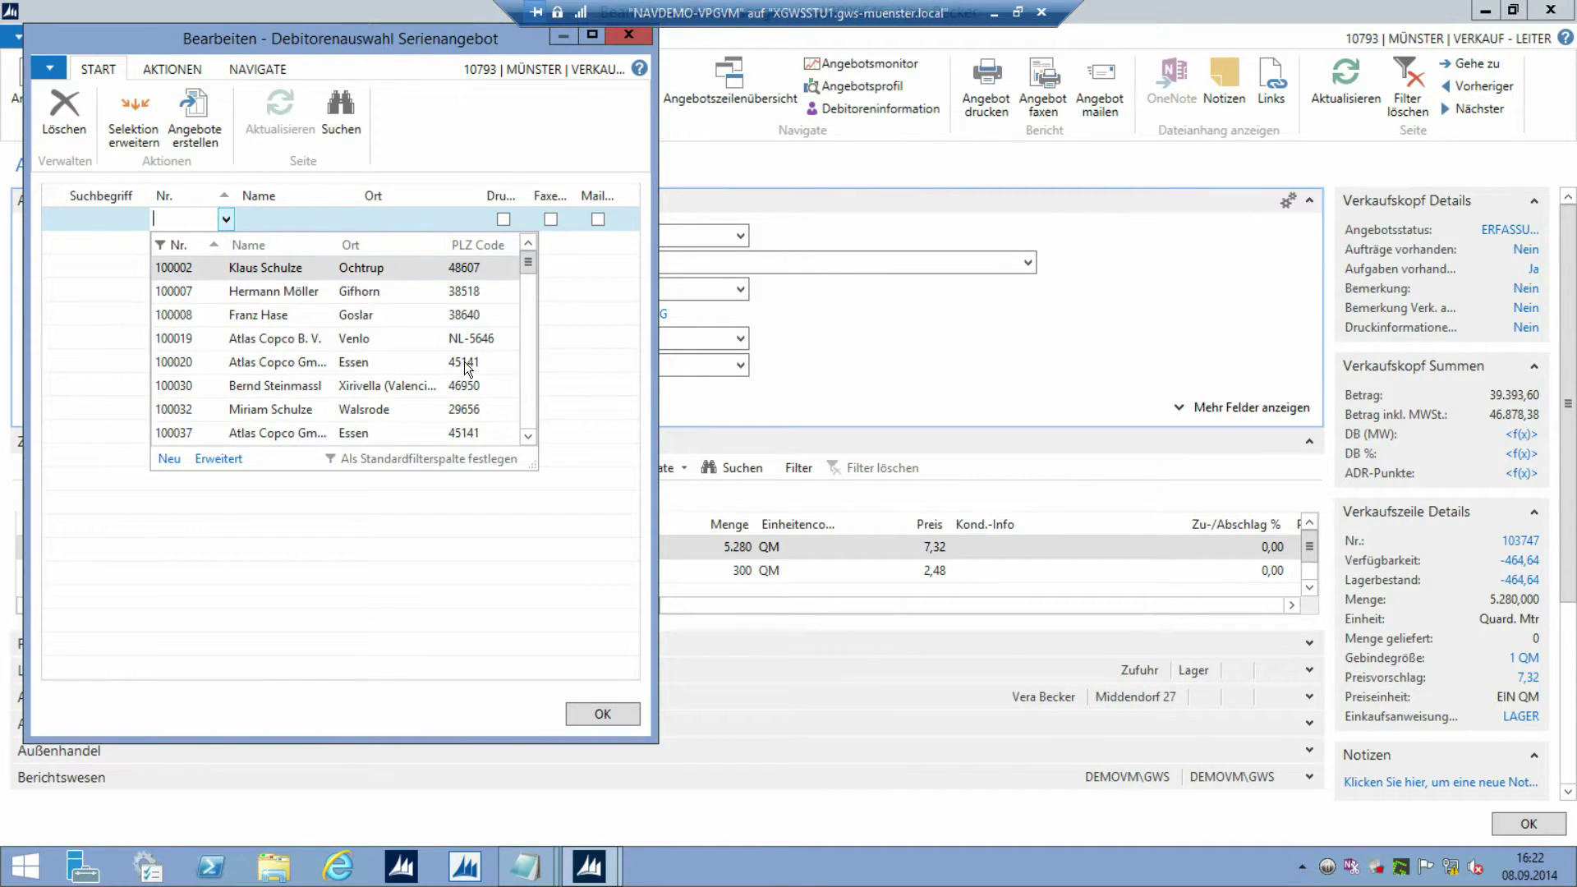
click(528, 437)
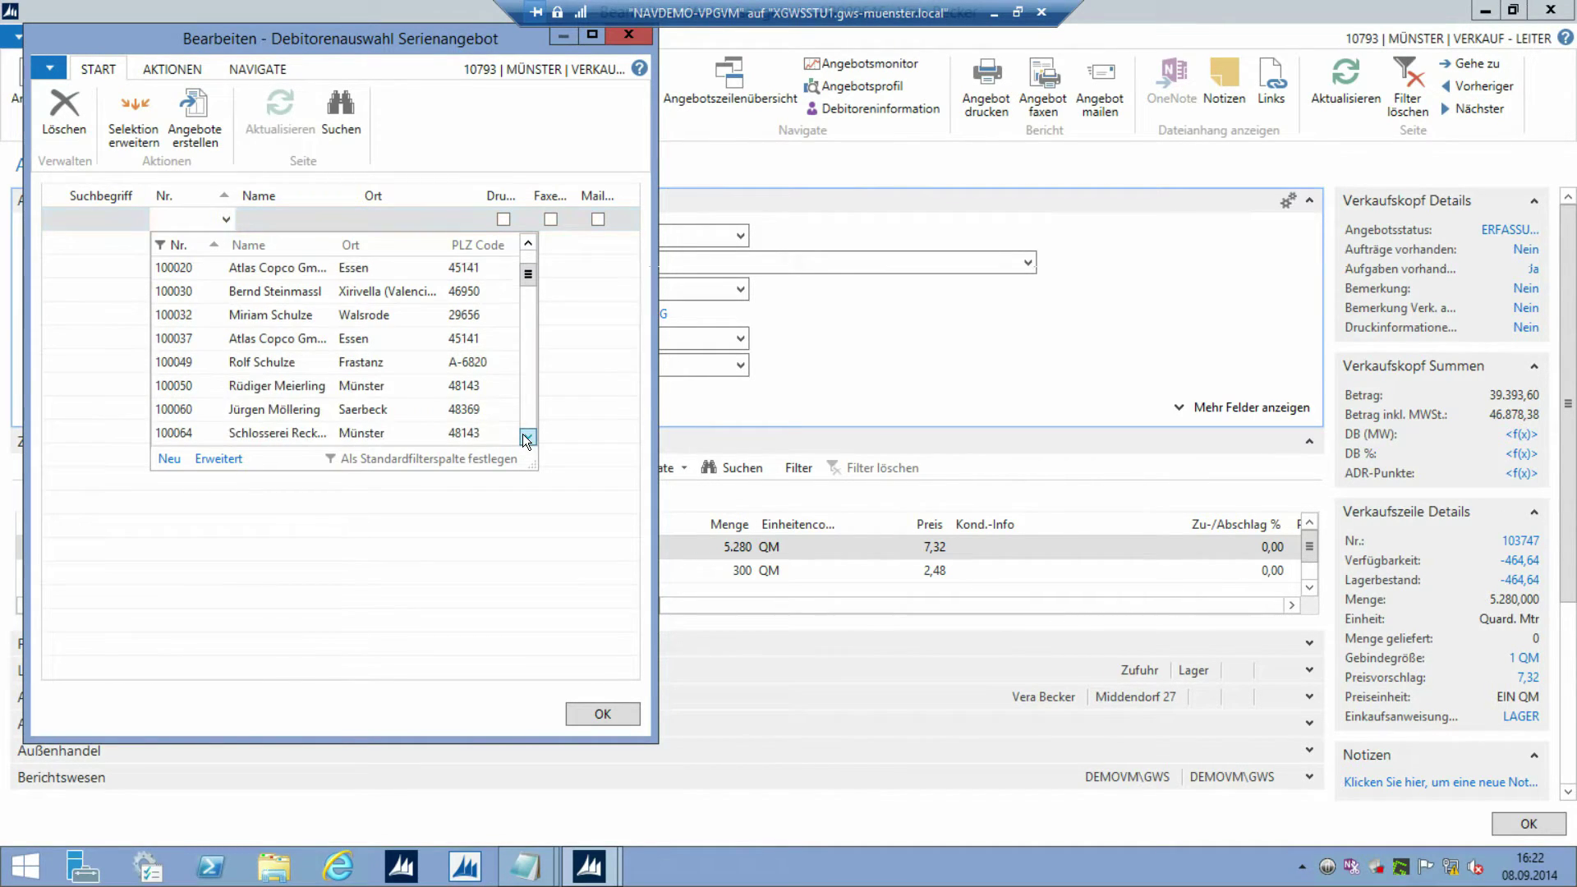
click(299, 408)
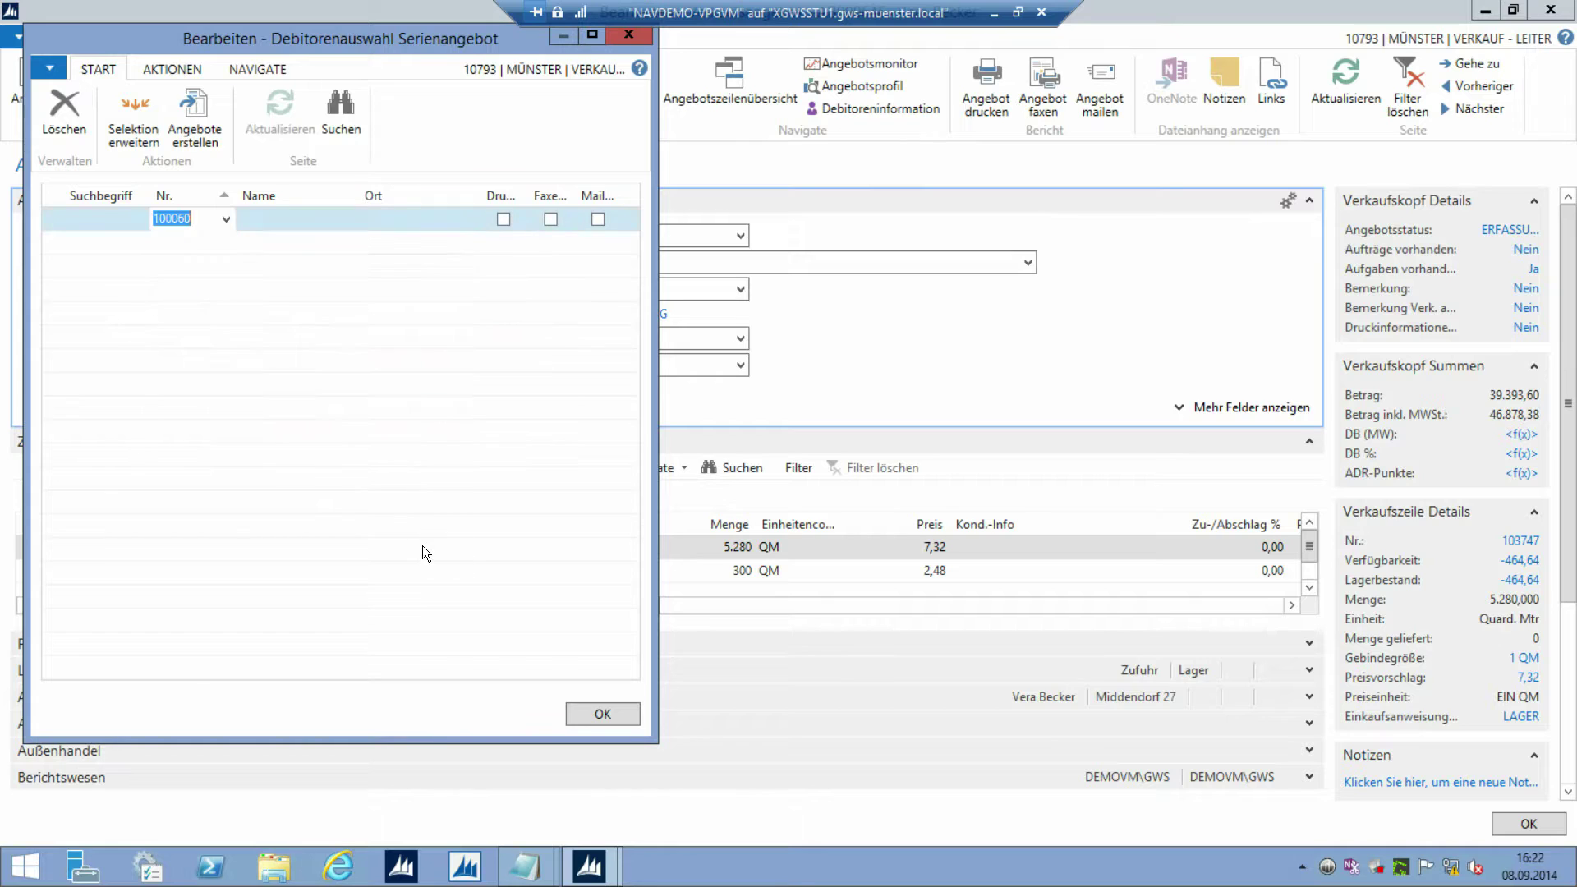
Add the Münster customer listed just above Müller Stahlbau as the second entry of the series quote's customer selection
click(181, 249)
click(228, 243)
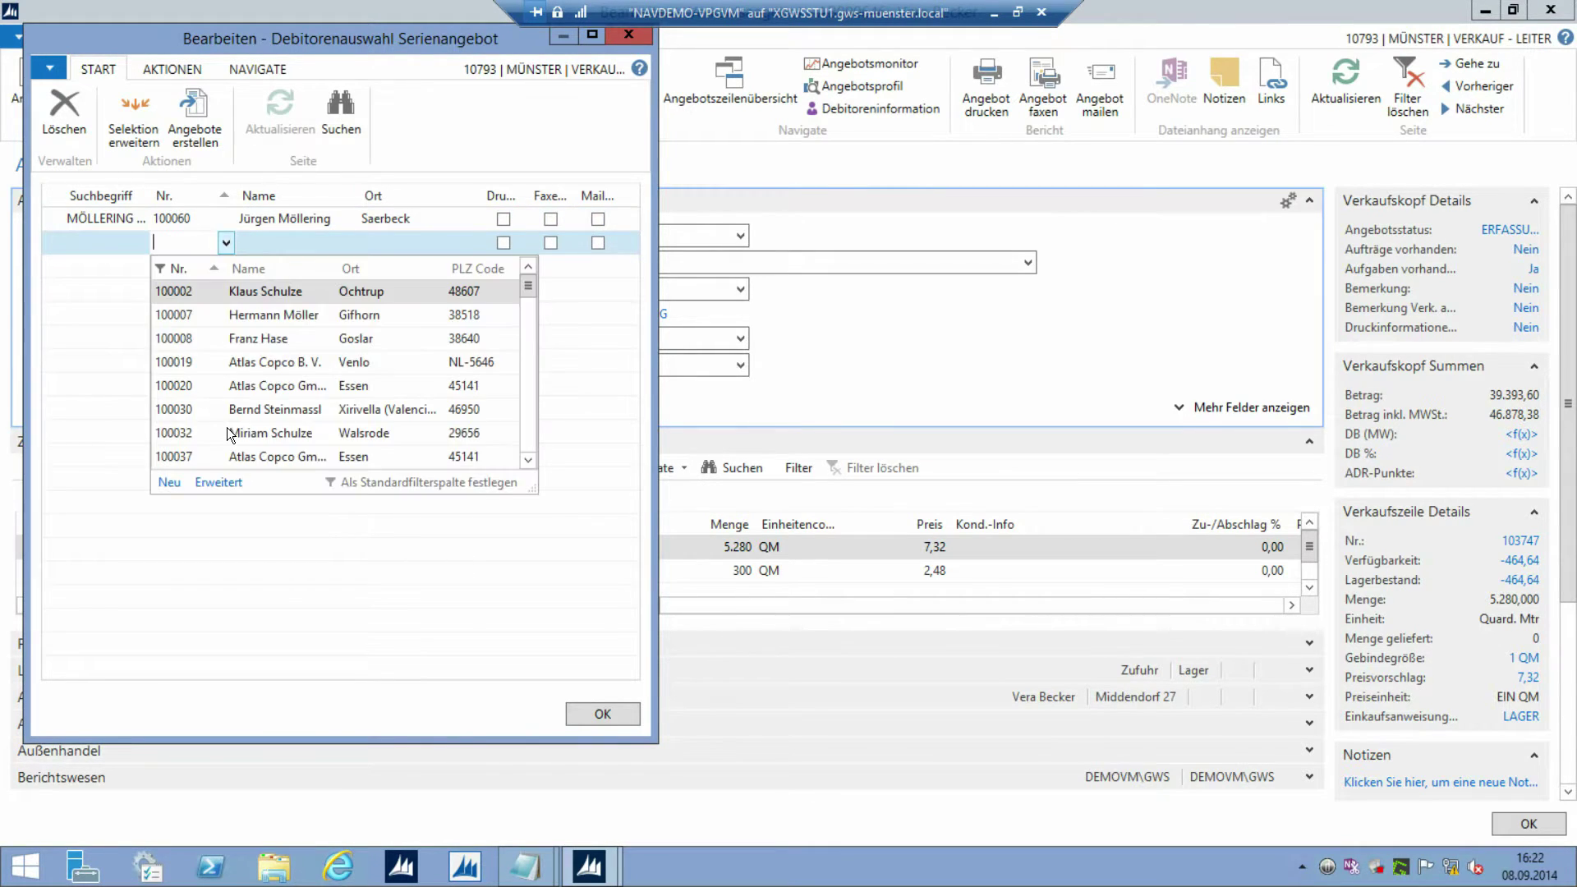
scroll(238, 411, down, 5)
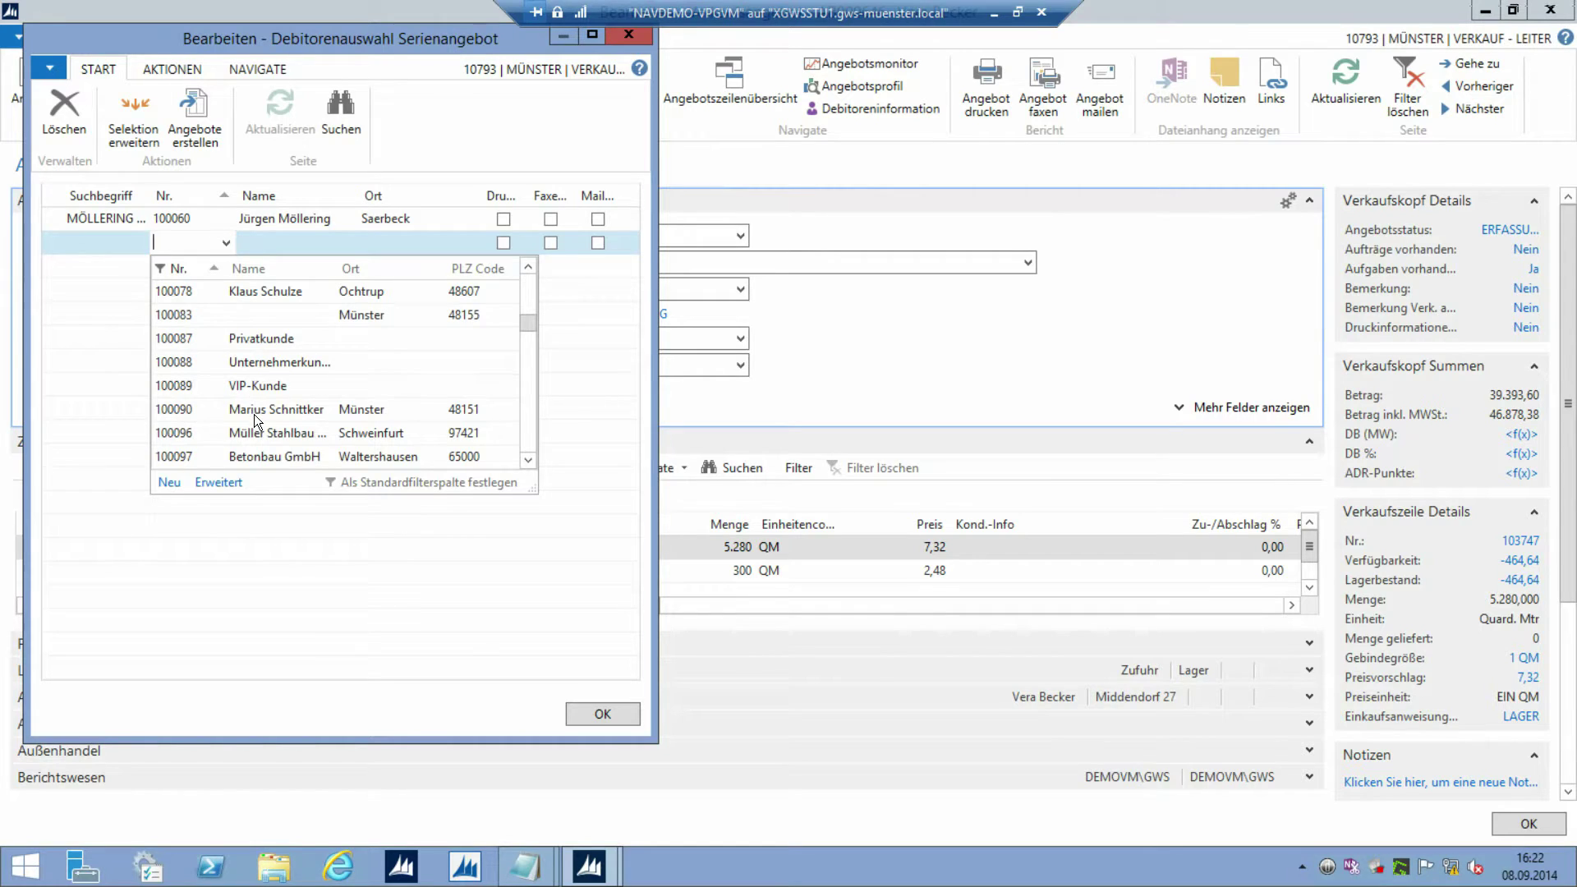
click(254, 413)
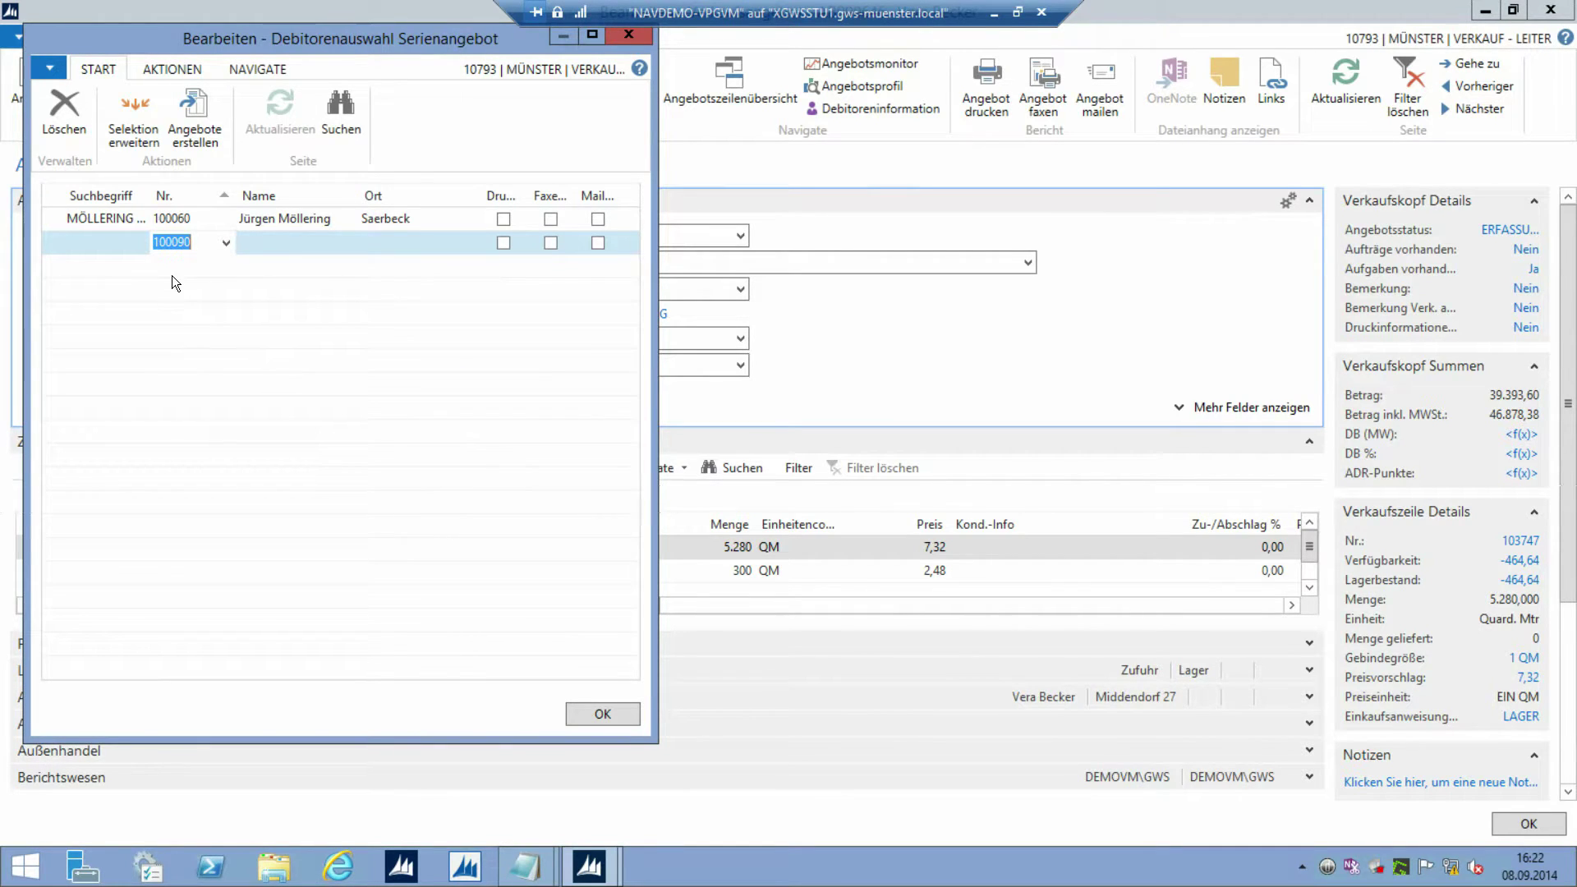
key(Down)
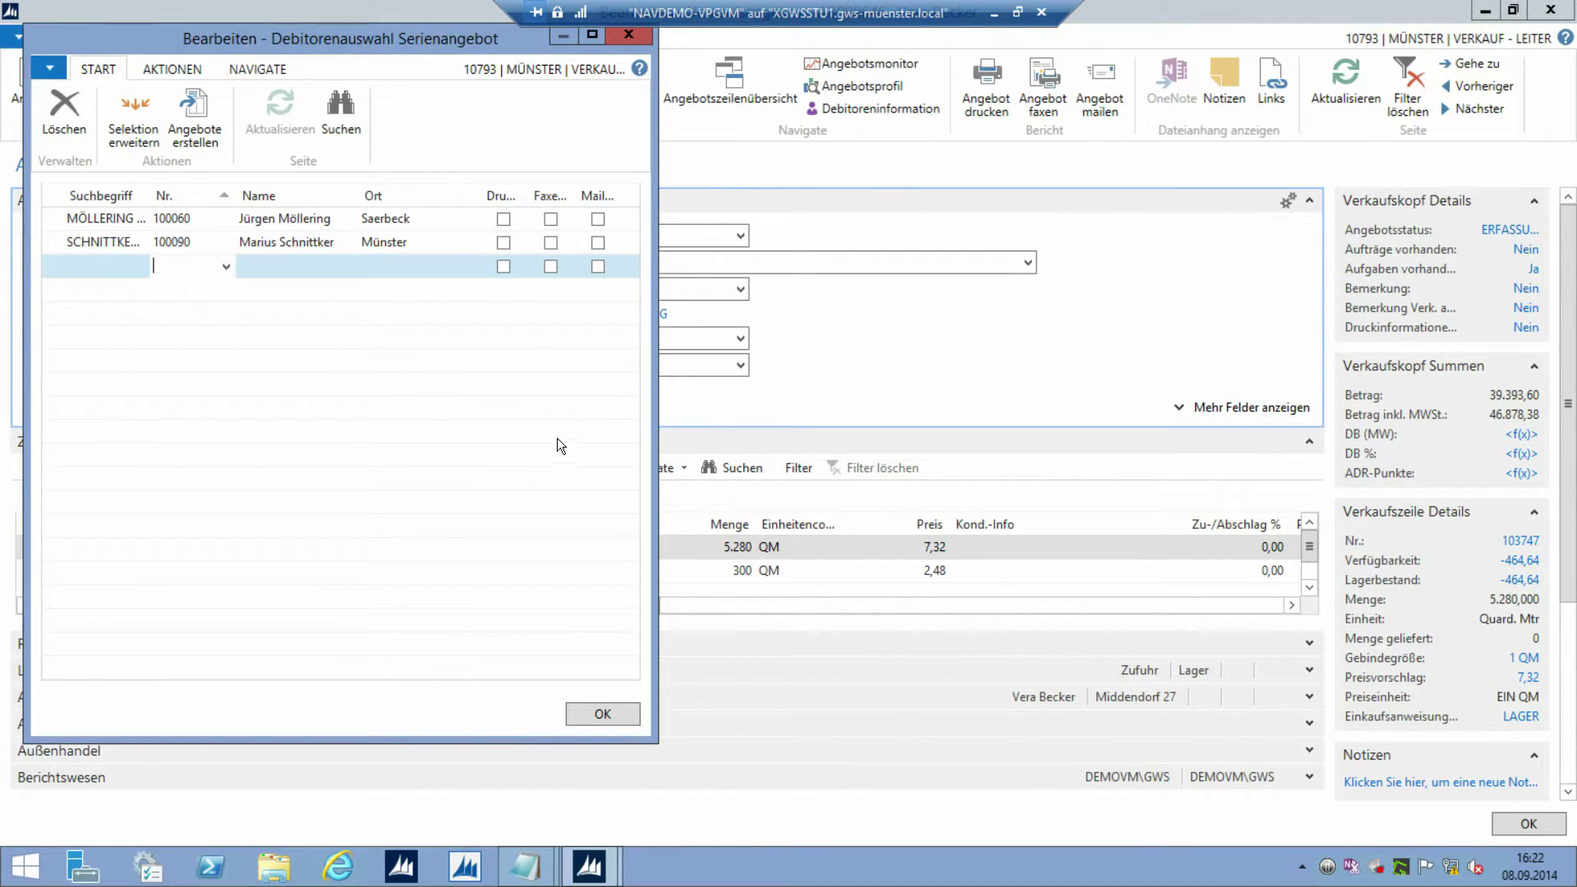
Extend the customer selection using the preset customer number range and Branchencode 14, and insert the matching customers
click(136, 117)
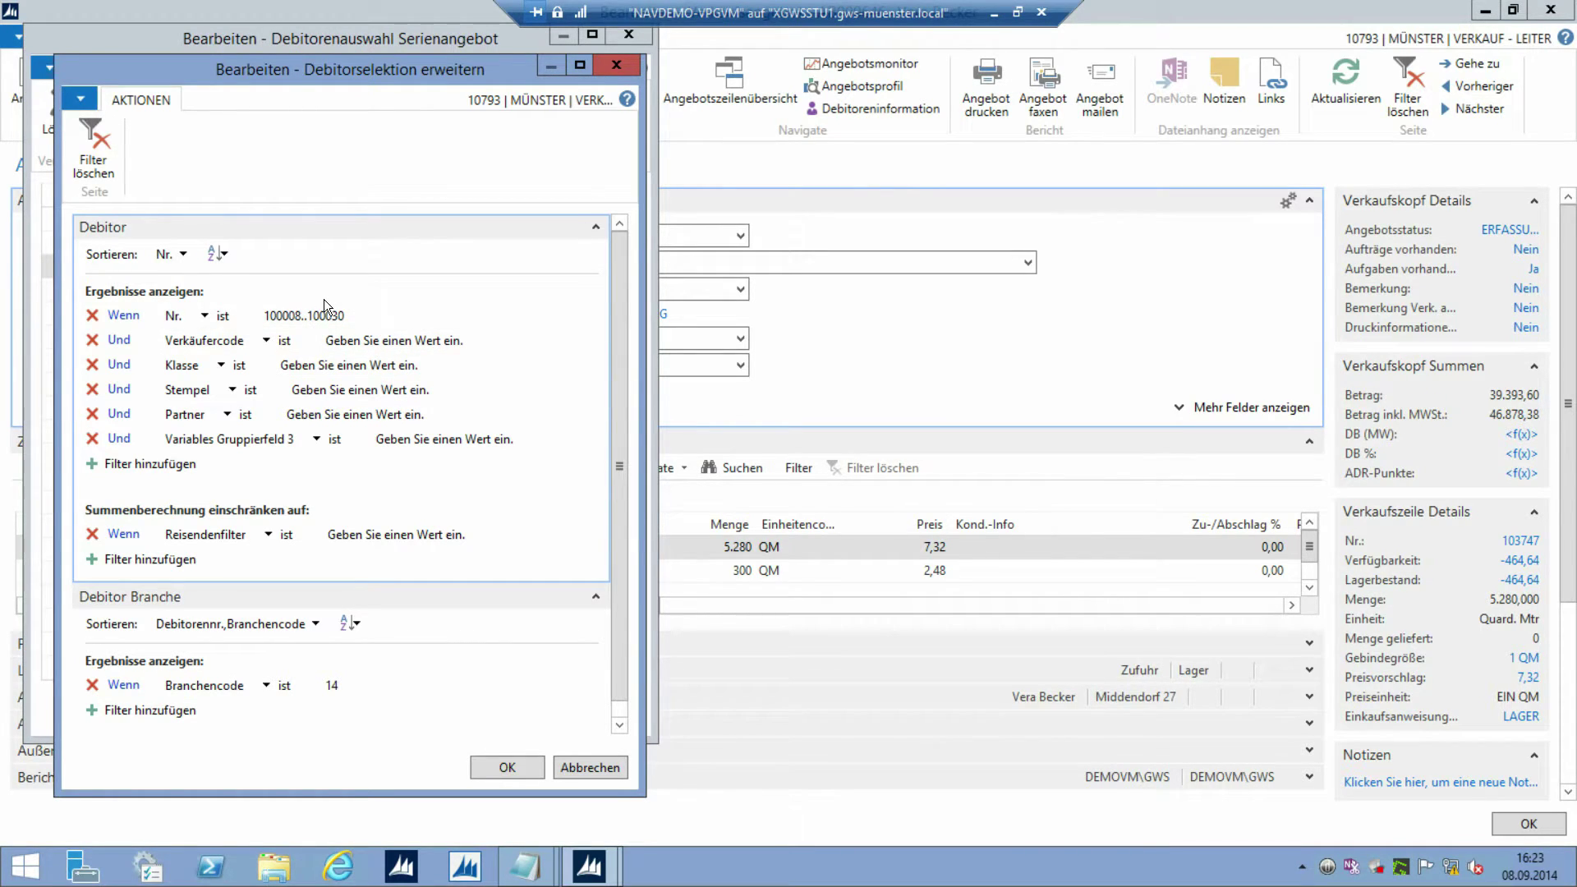
click(495, 769)
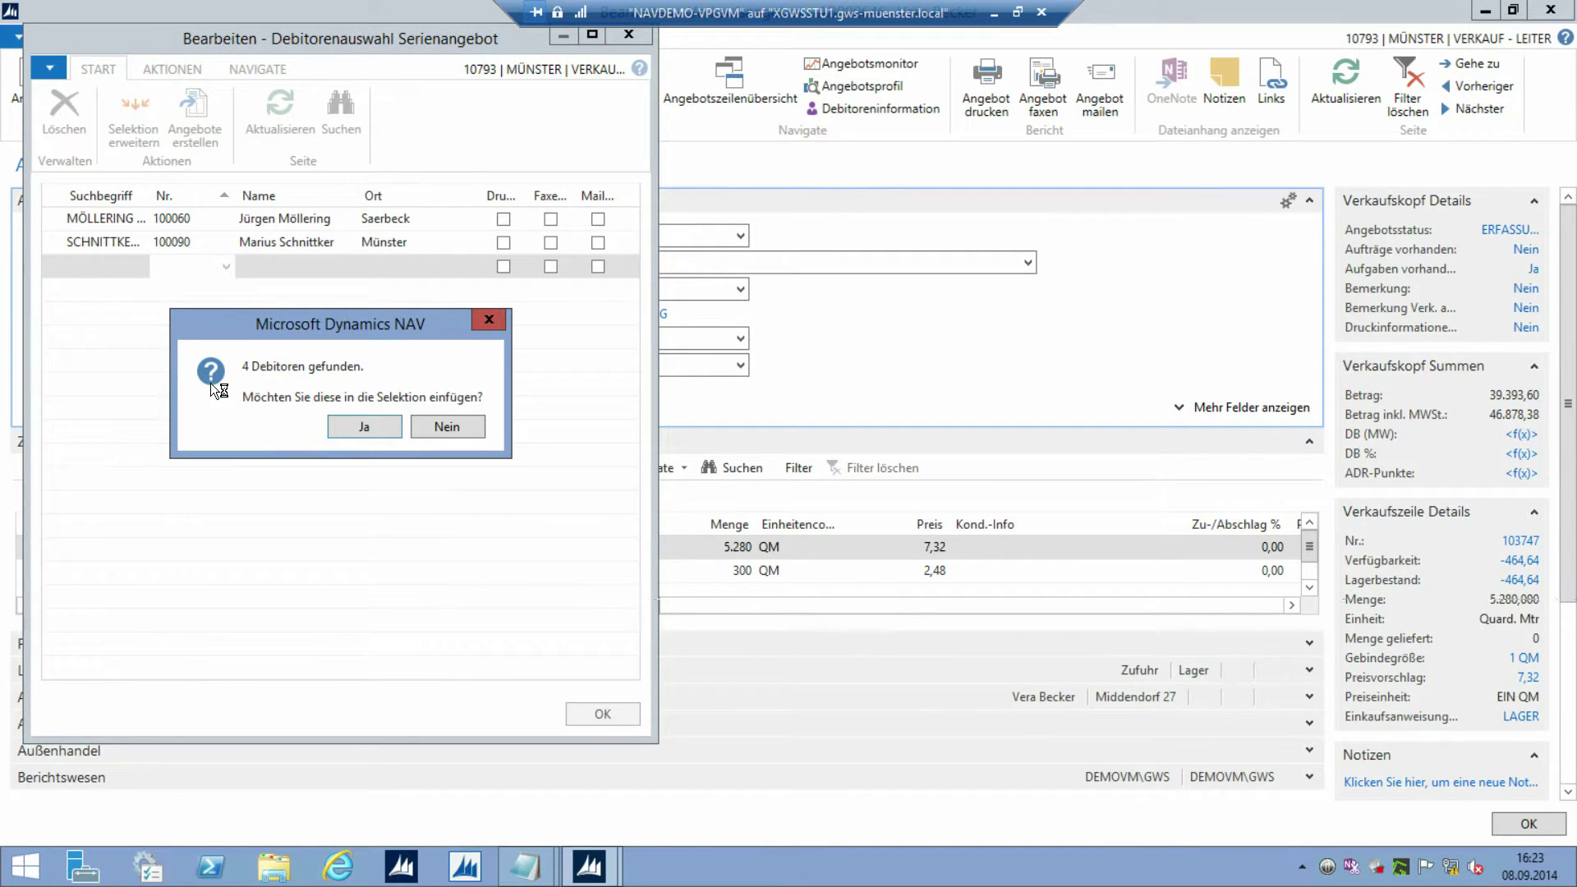
click(365, 426)
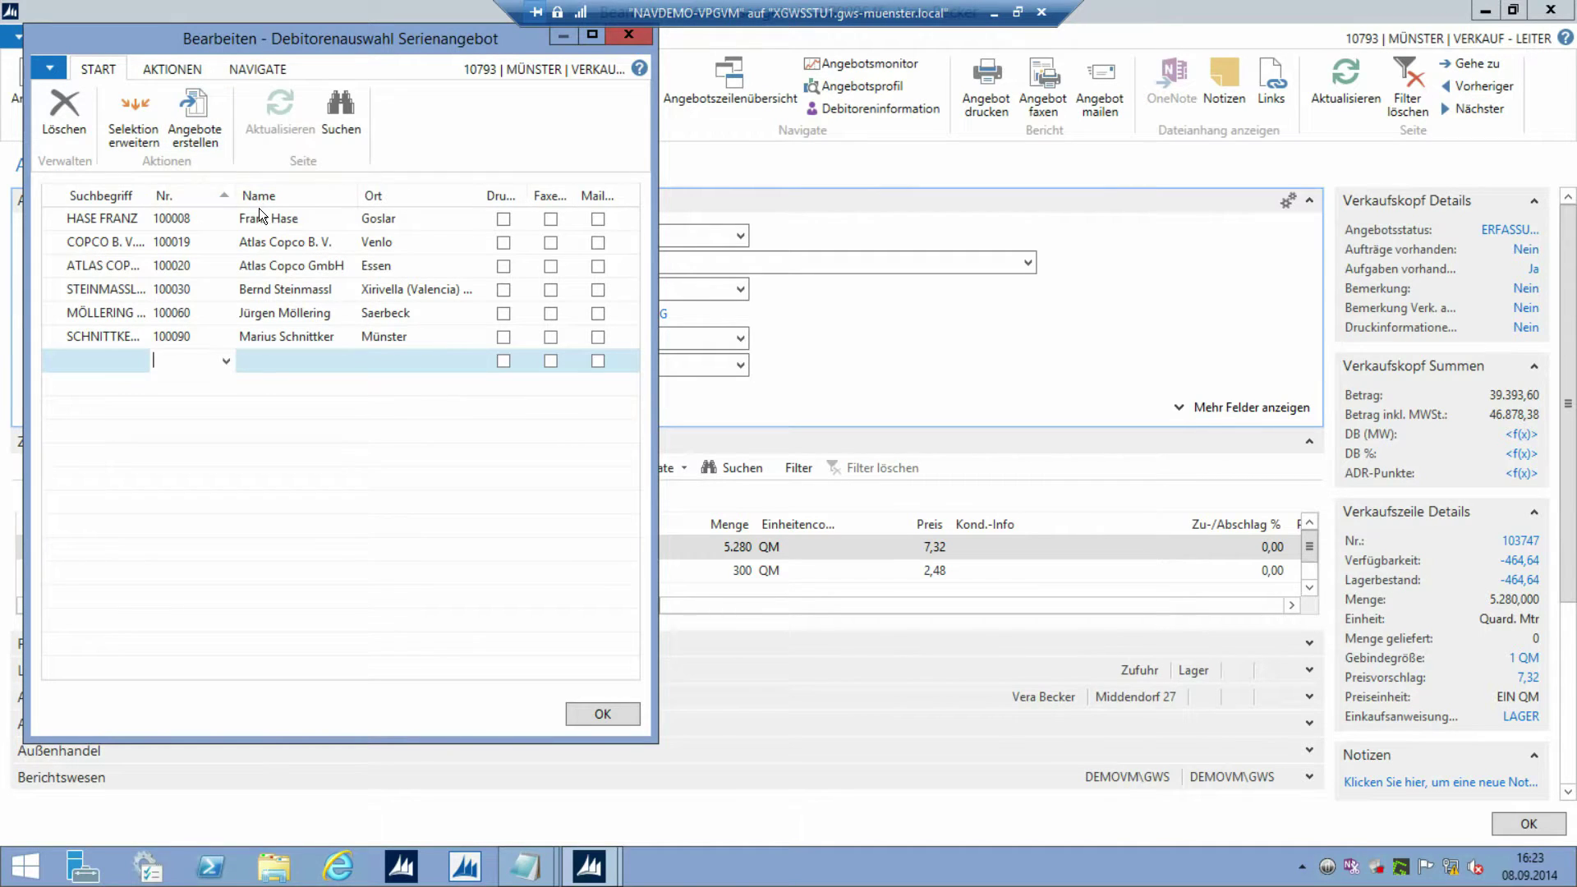
Start generating the quotes for the selected customers with Ausgabeart set to Keine Ausgabe
click(198, 108)
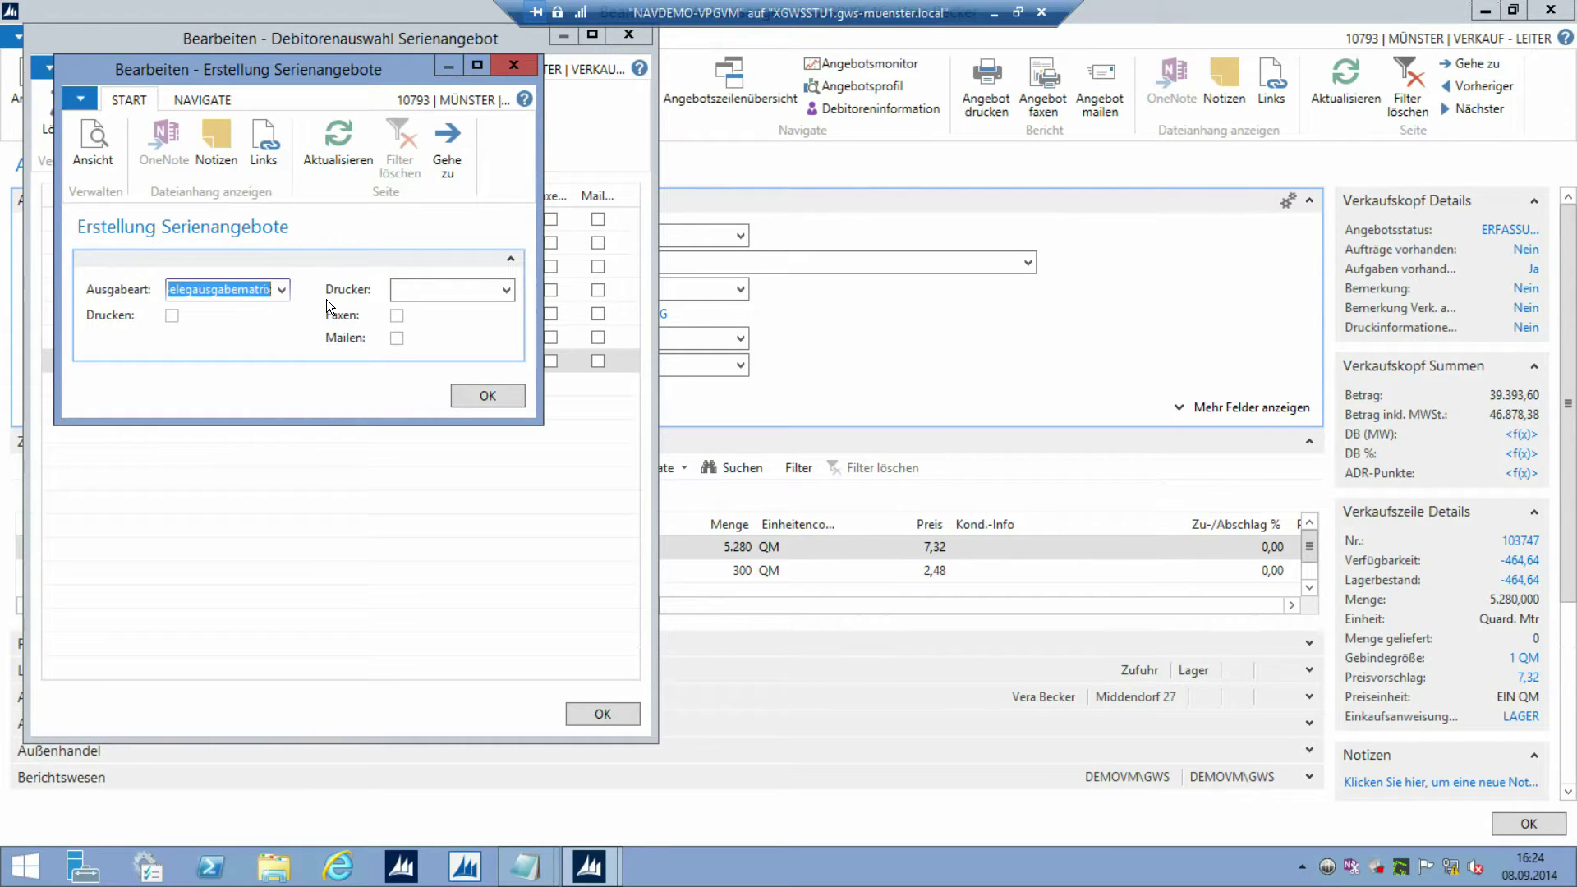
click(284, 288)
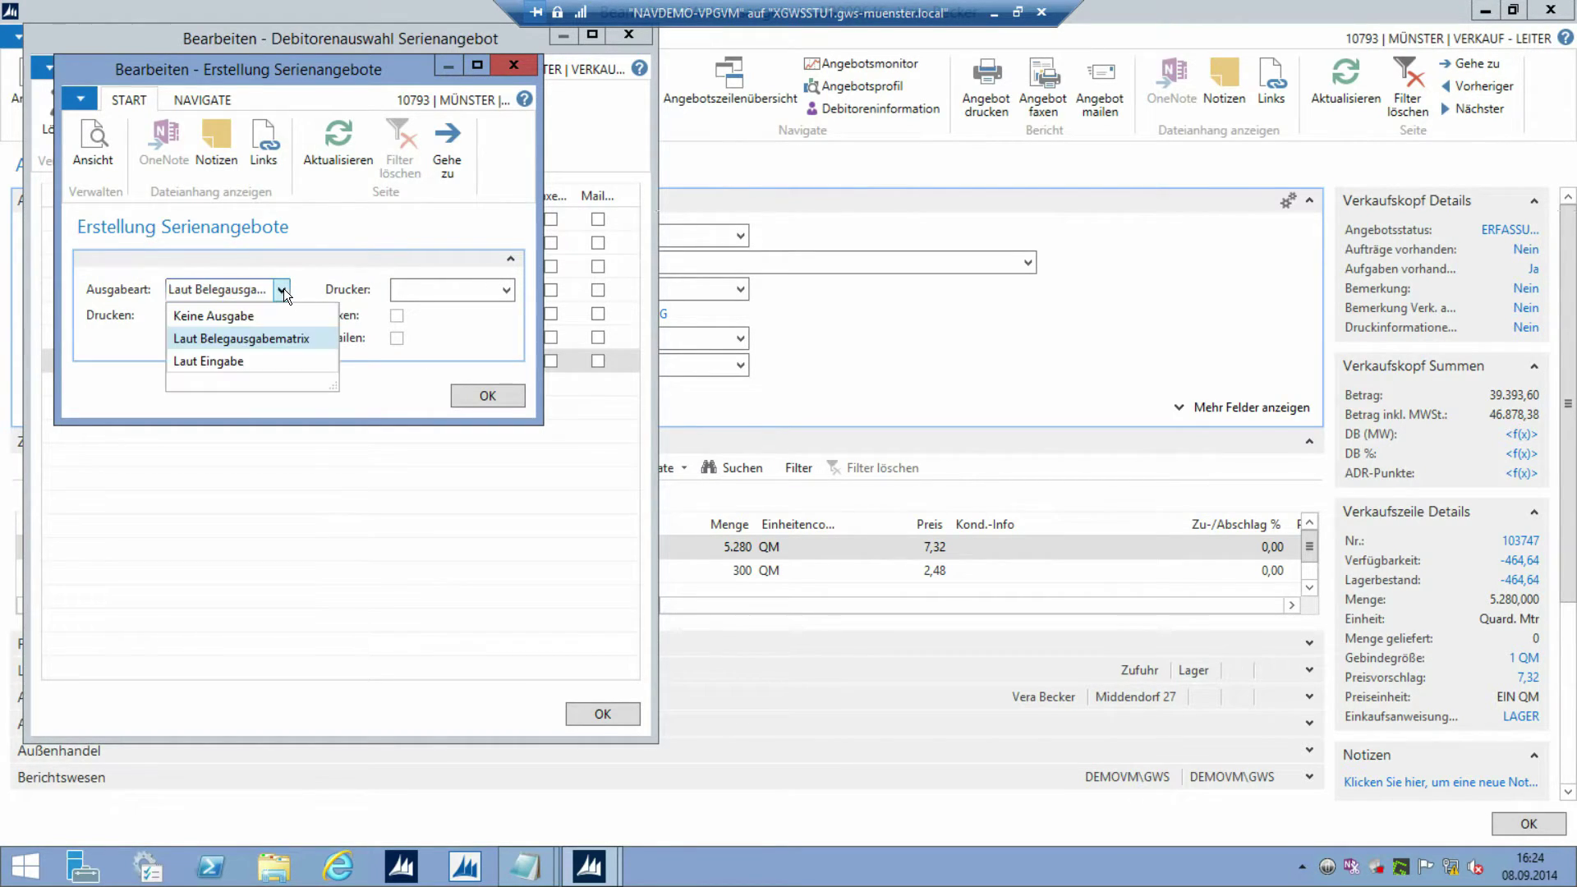
click(230, 313)
click(488, 395)
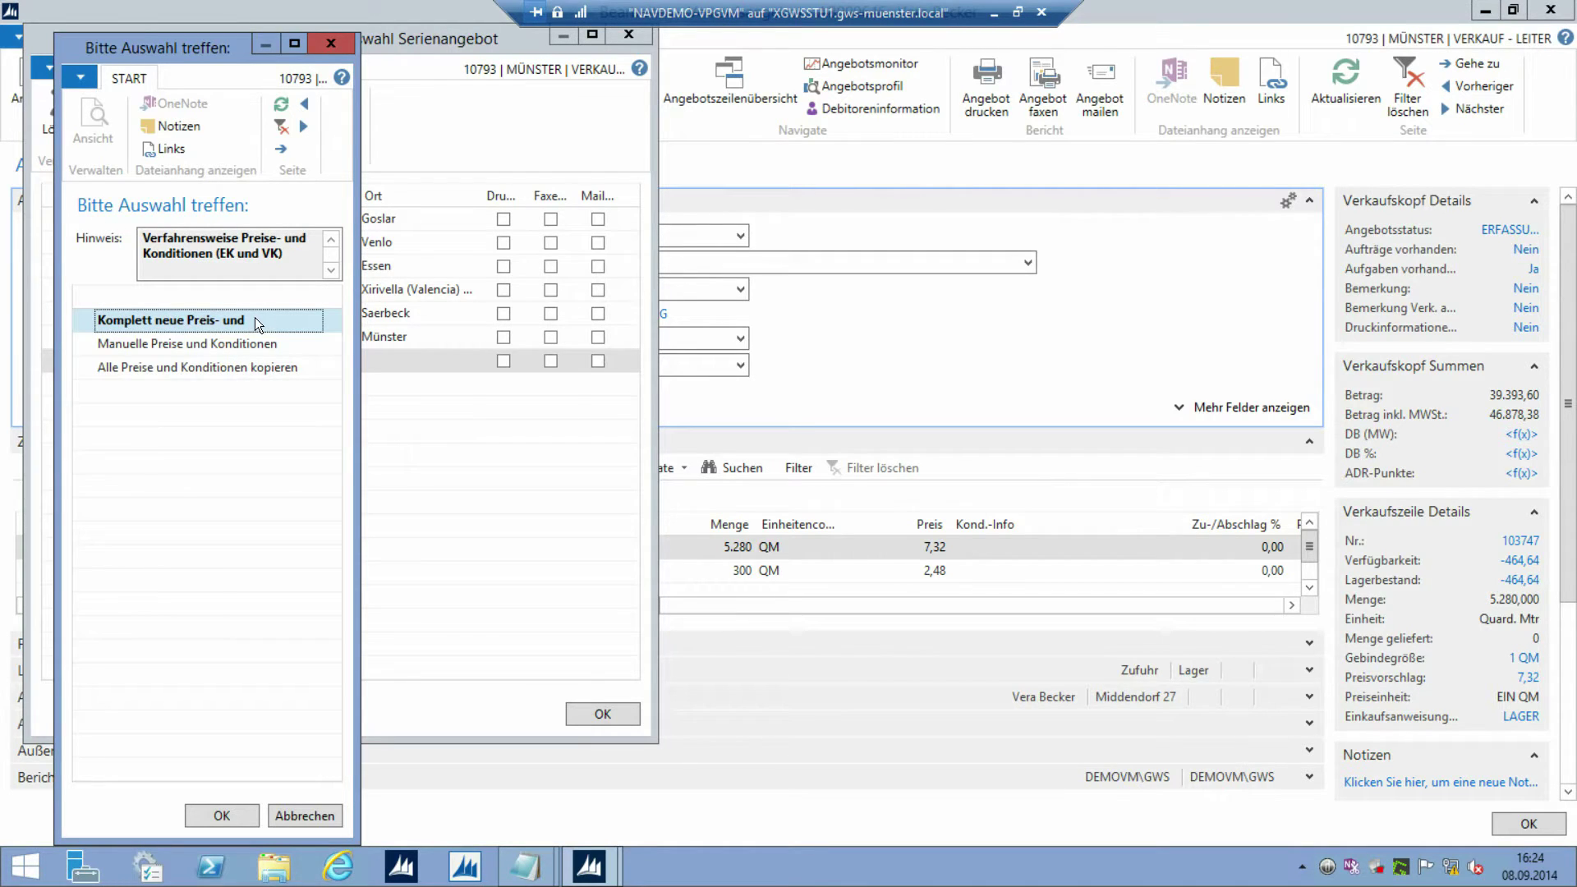
Widen the pricing selection window and its option column, and generate the quotes with Komplett neue Preis- und Konditionenfindung
drag(362, 320, 609, 320)
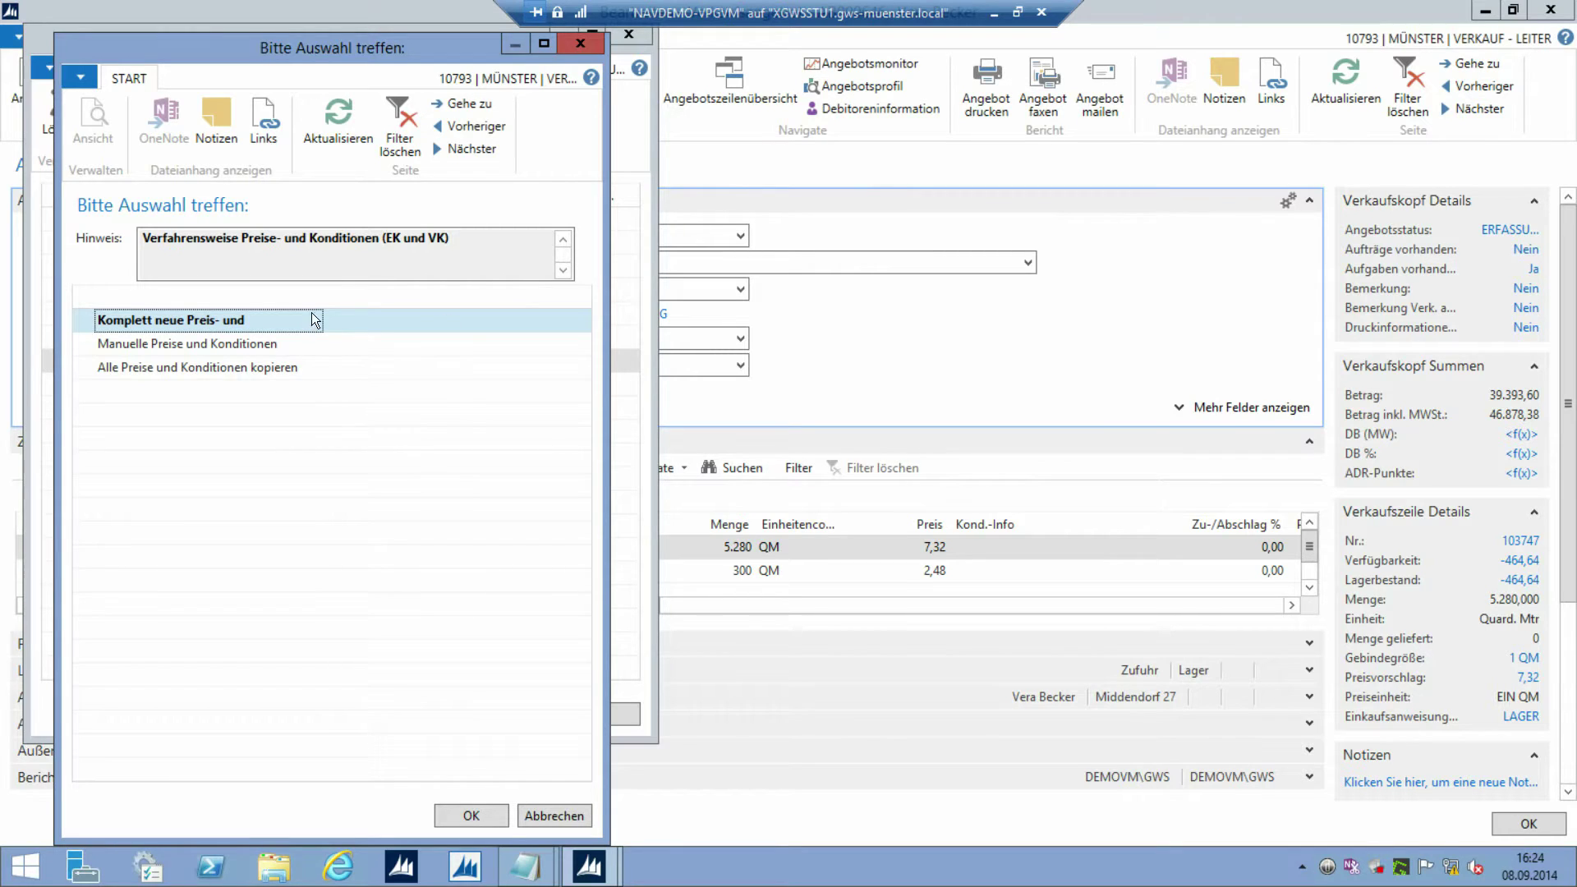
drag(324, 292, 428, 284)
click(136, 346)
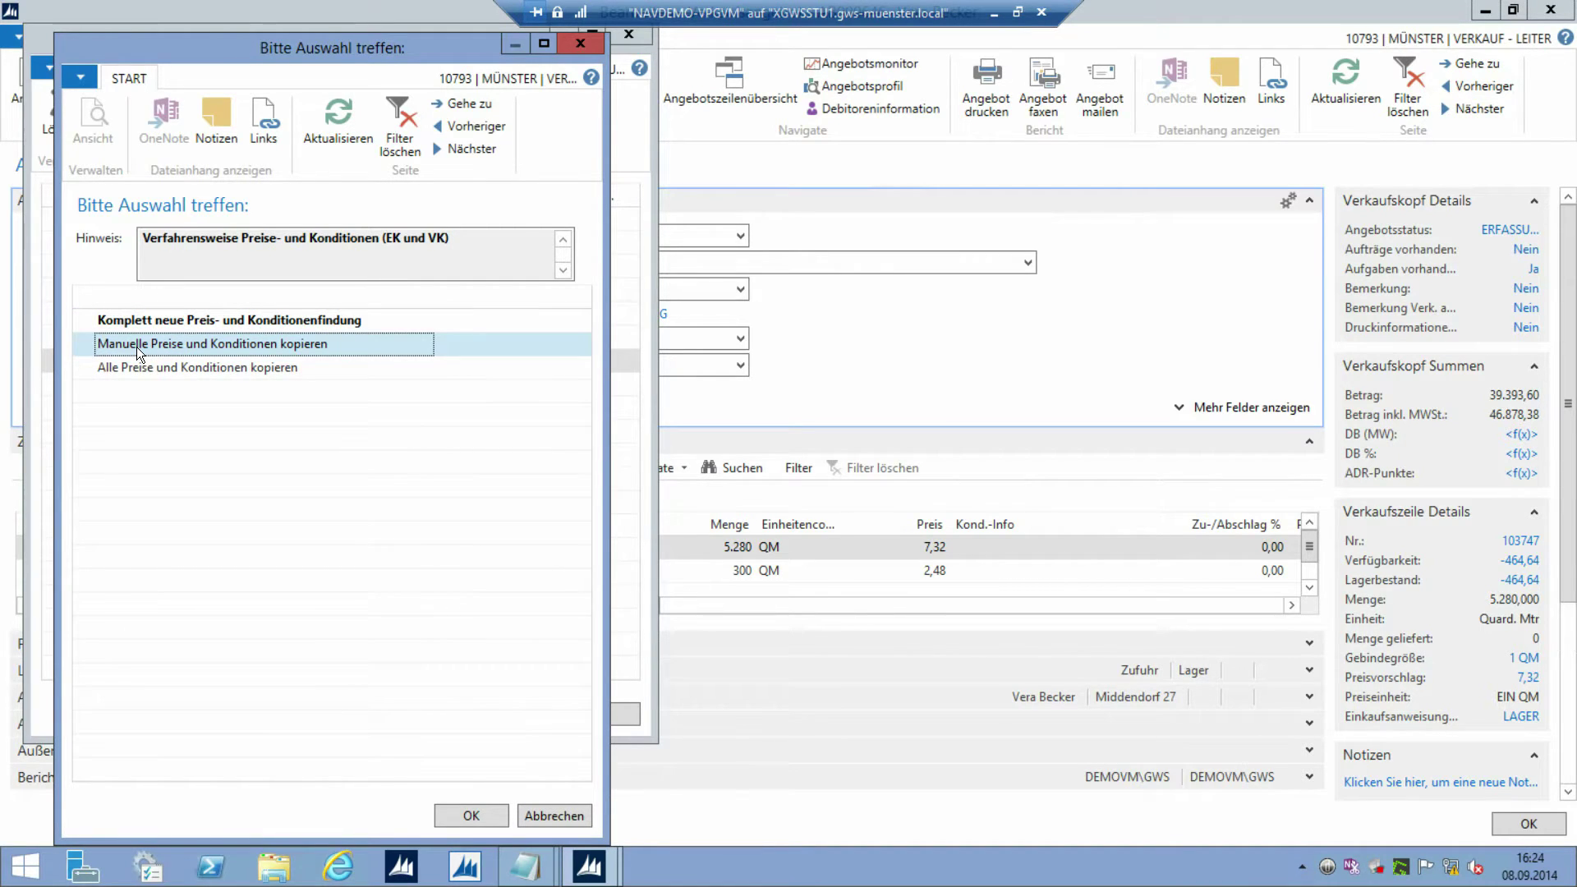
click(234, 371)
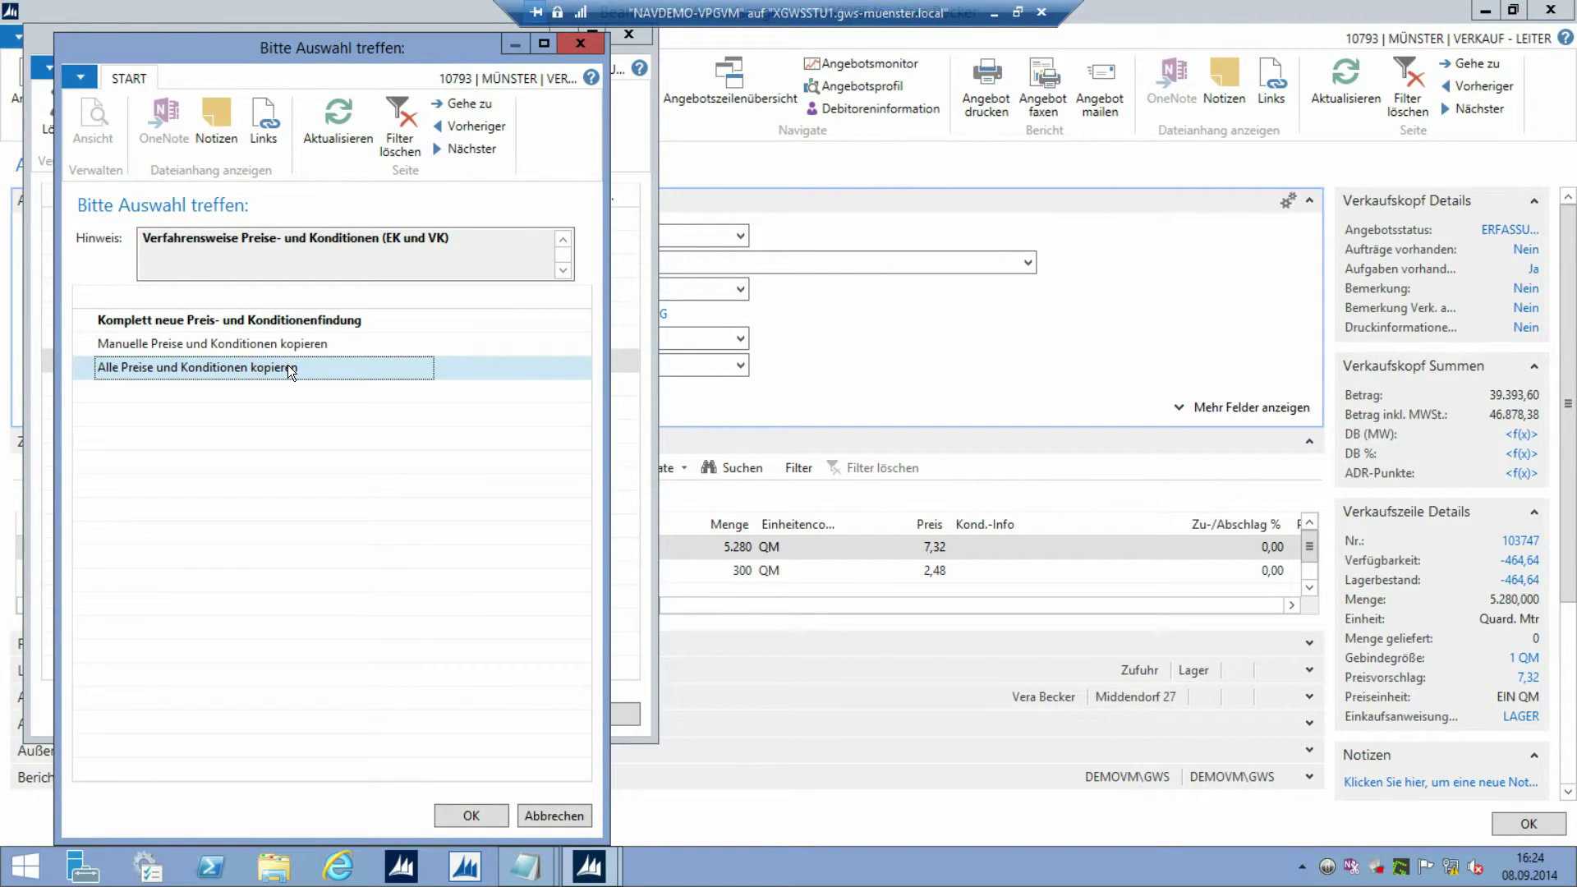
click(293, 320)
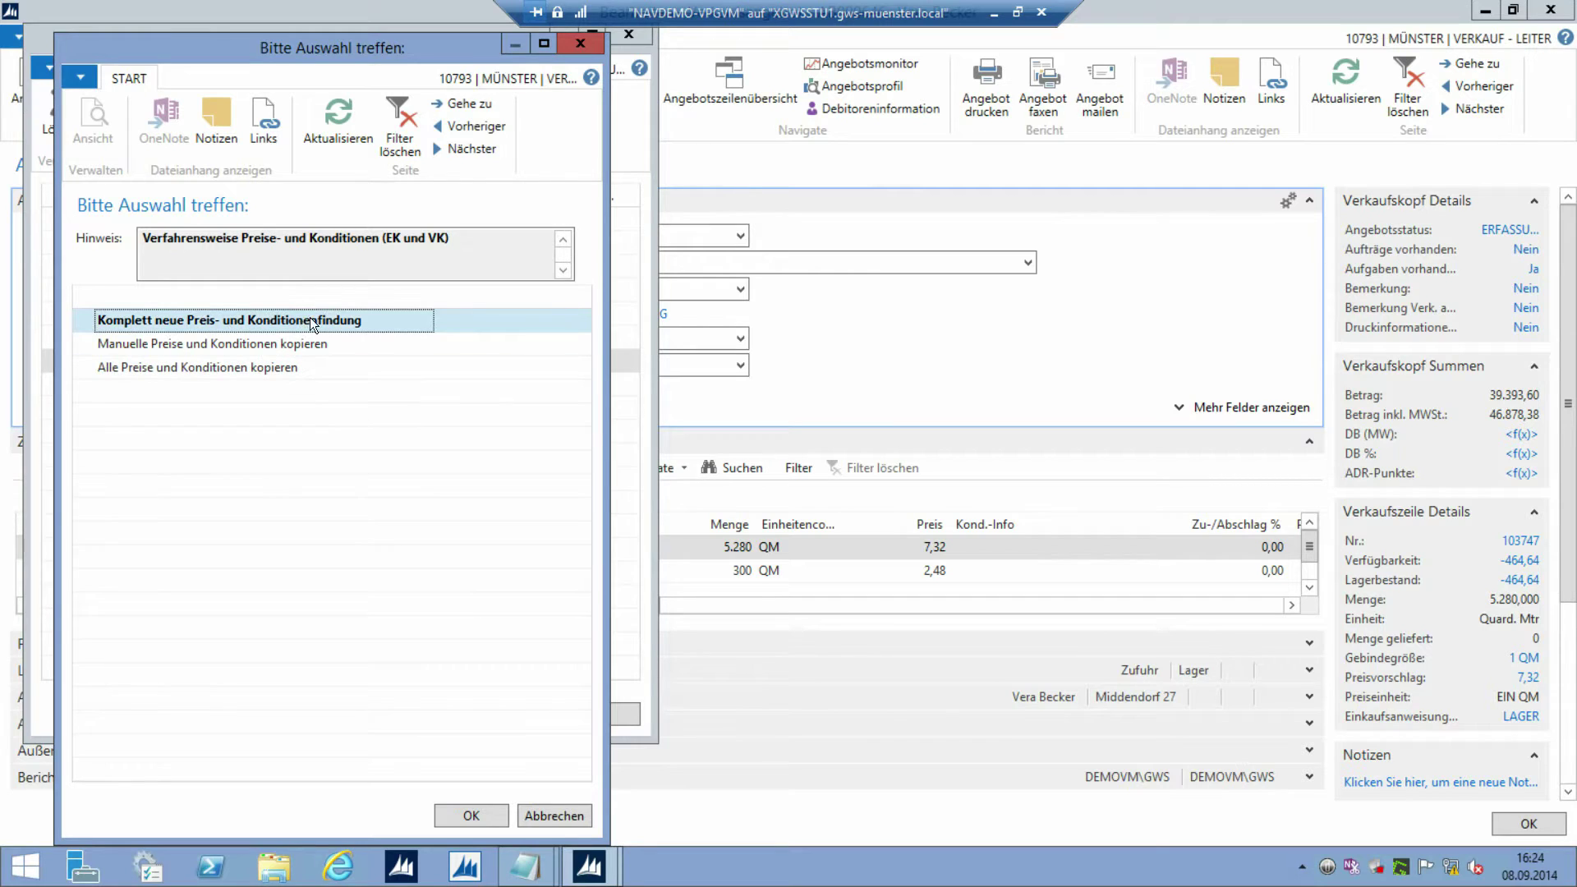
click(456, 815)
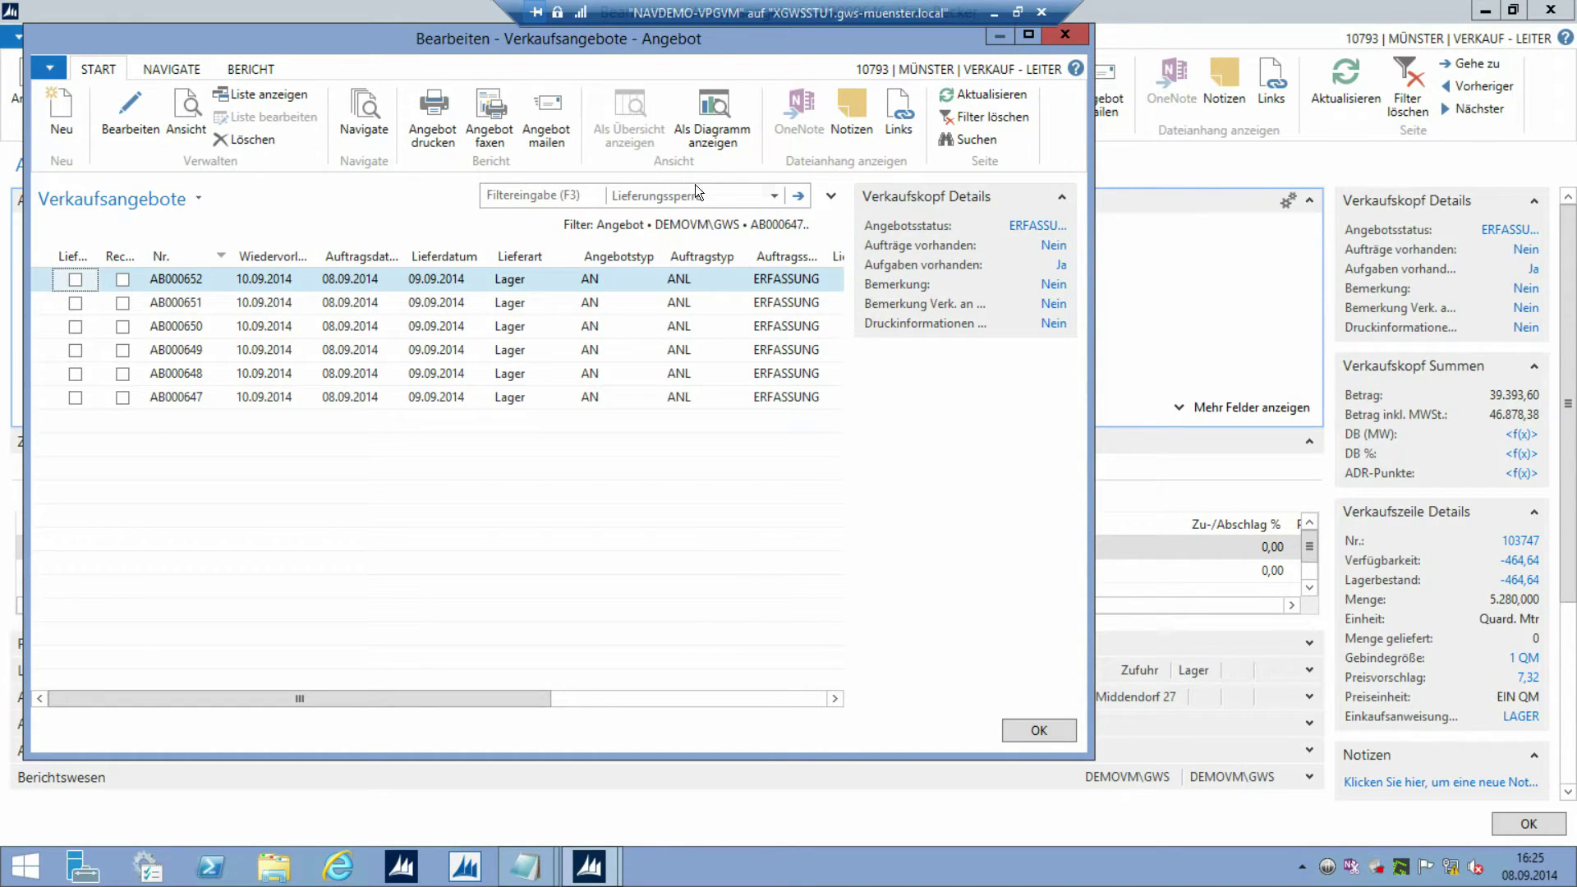
Review the topmost generated quote, and close the generated quotes and the source quote to return to the Angebote list
click(124, 102)
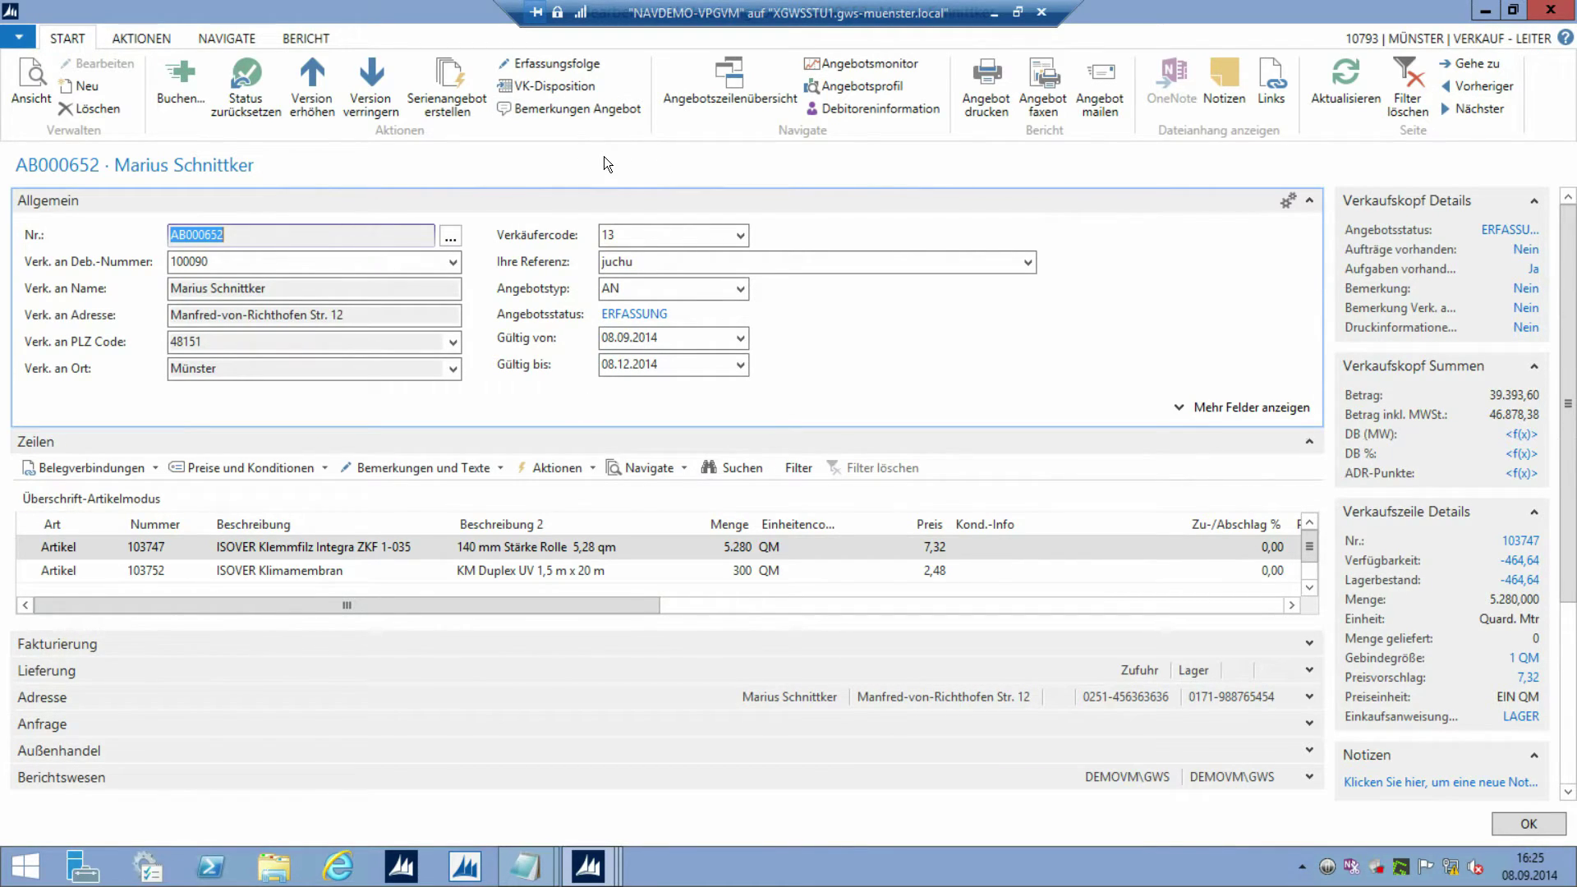
key(F4)
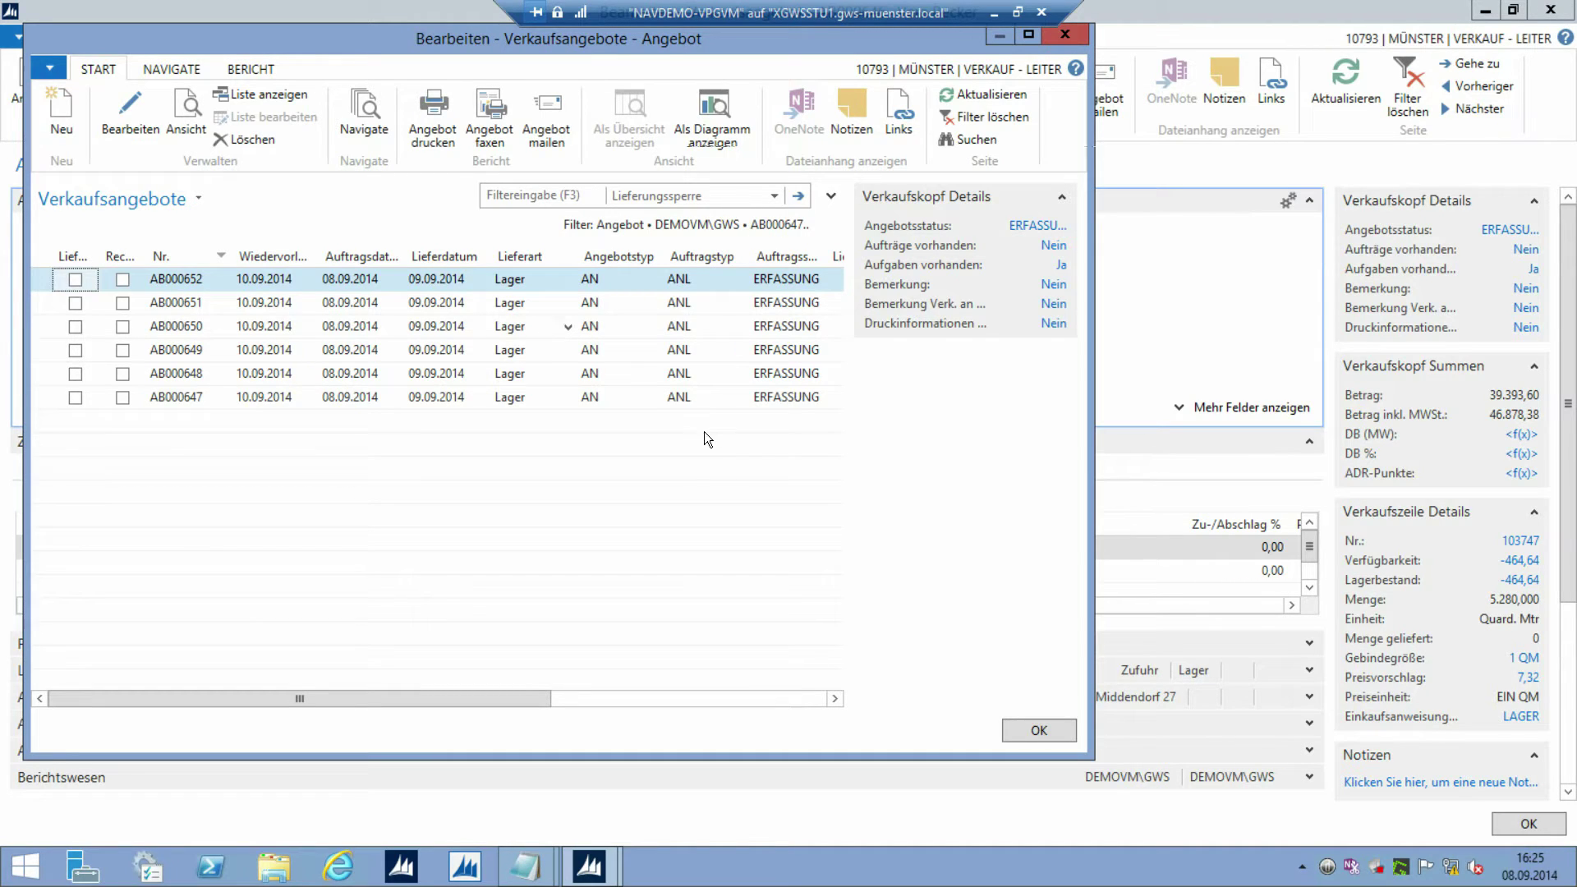
click(1056, 729)
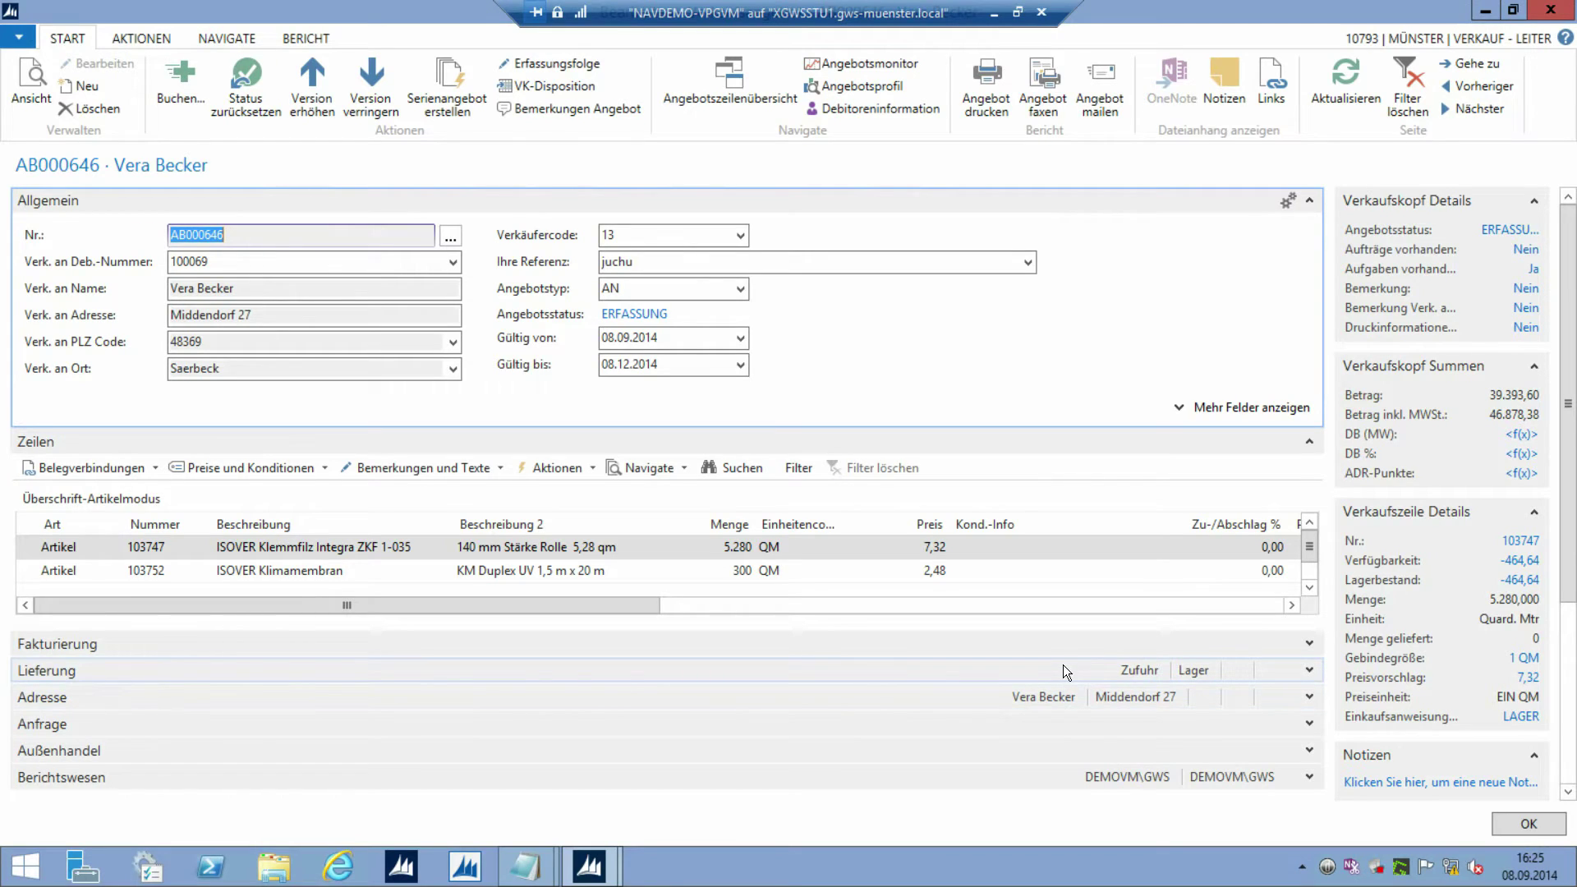
key(Escape)
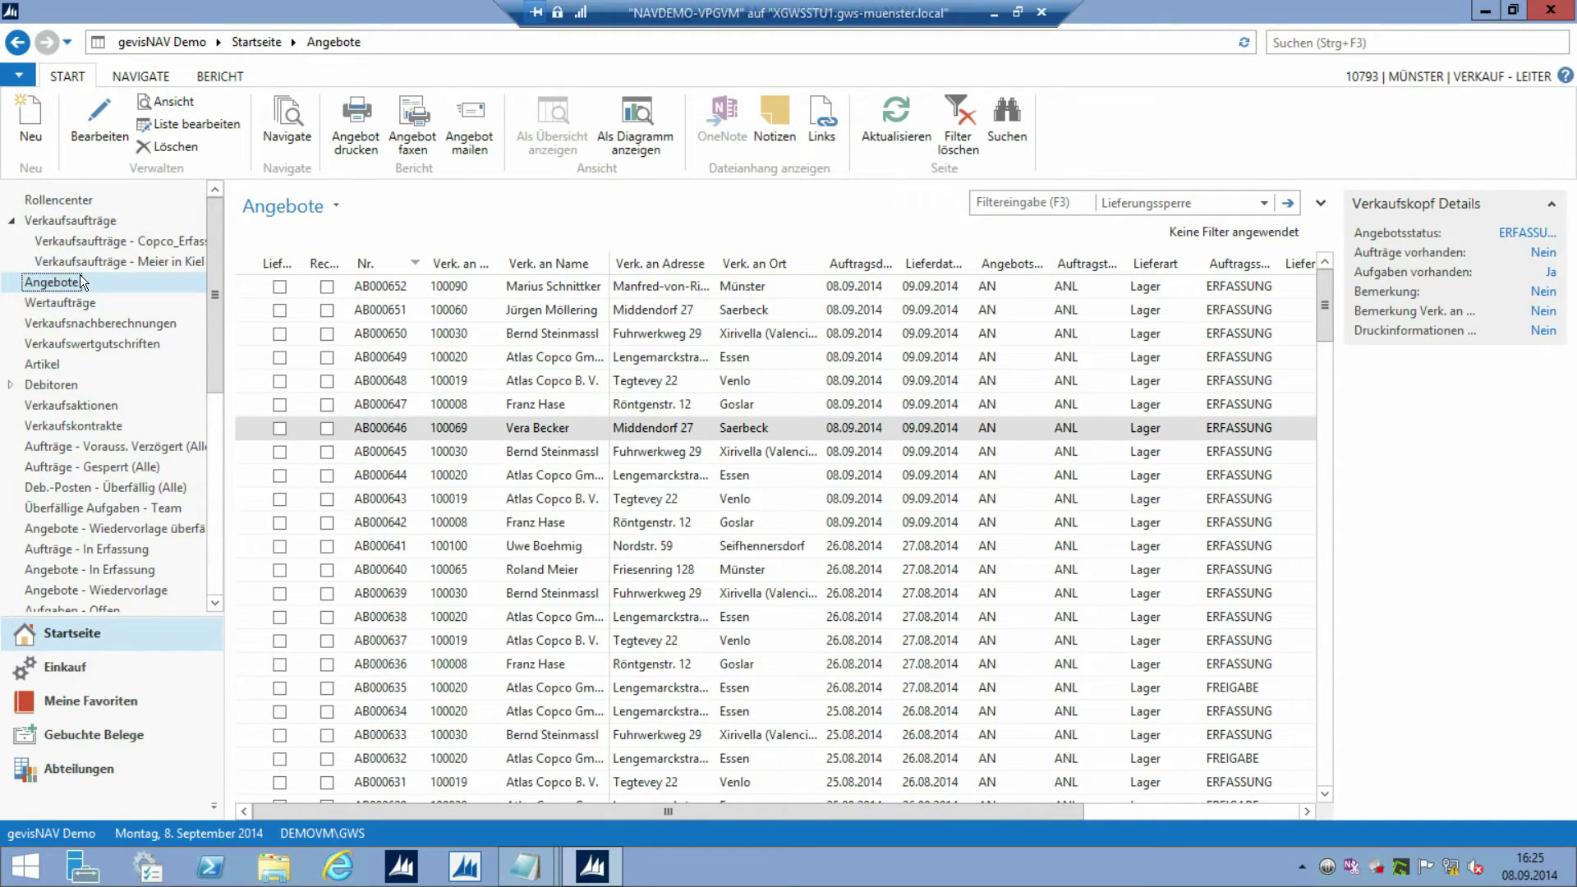
Open the Atlas Copco order of type ANL with the amount 1.093,00 from the Verkaufsaufträge for editing
click(97, 220)
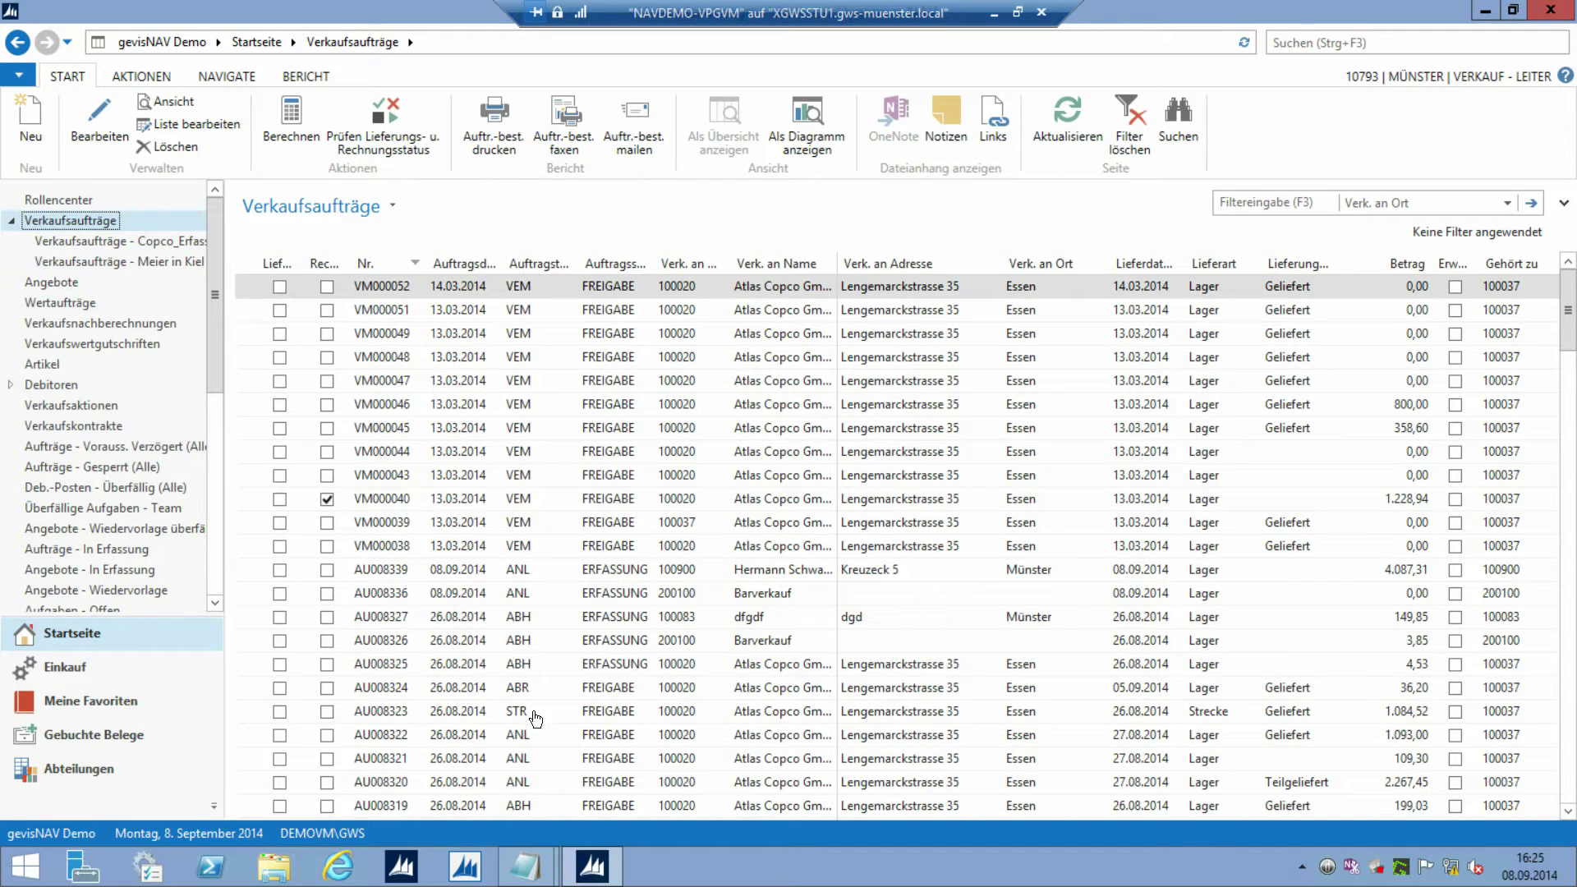
click(456, 731)
click(100, 123)
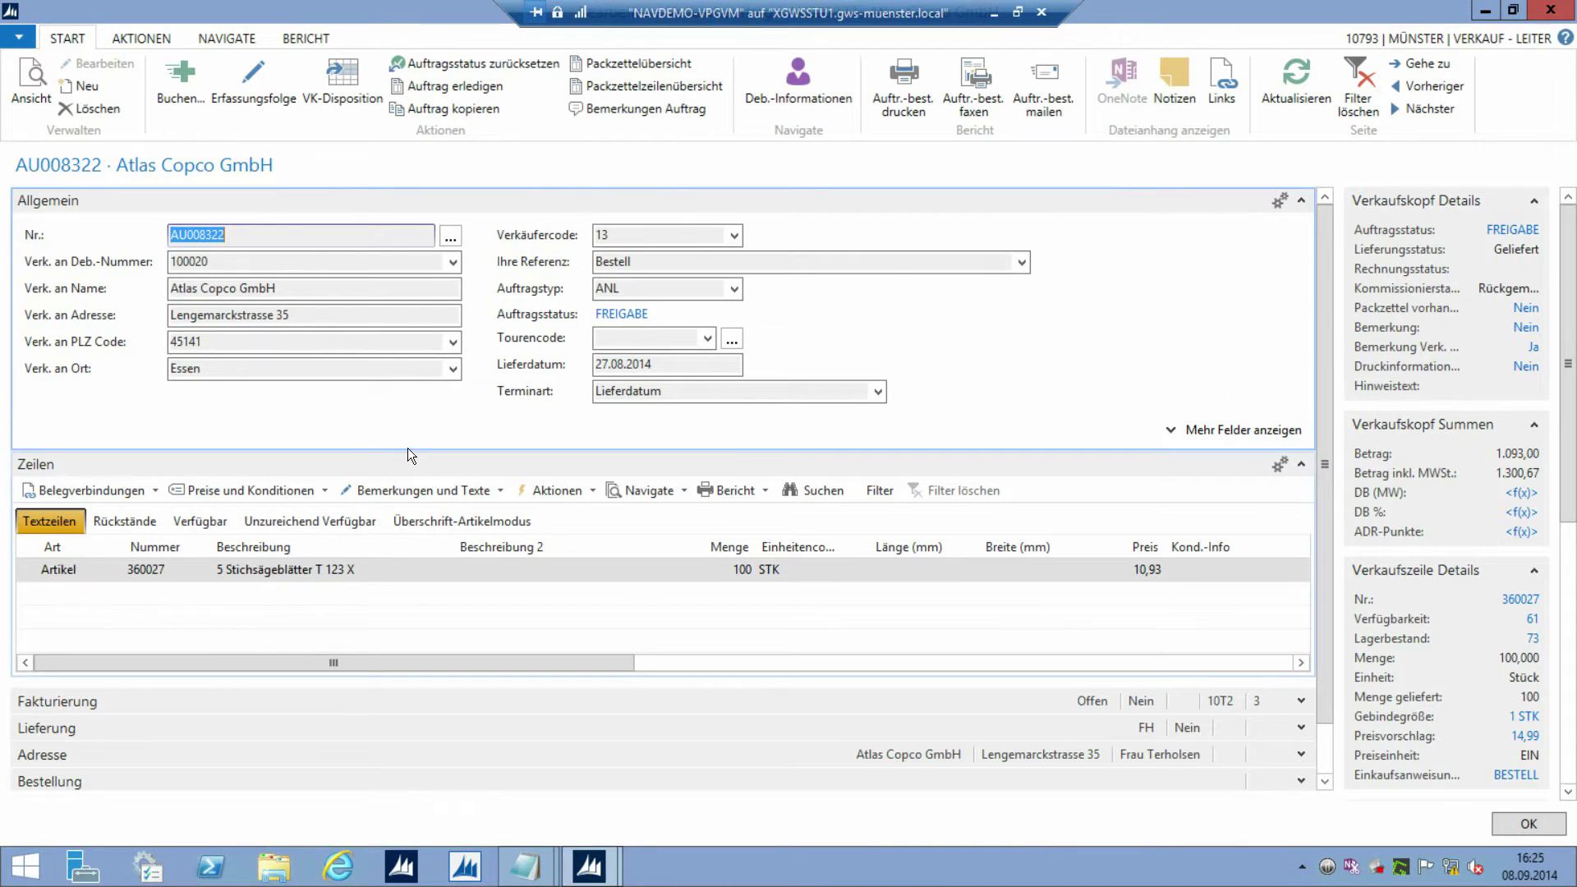
Copy the sales order into a new order using Komplett neue Preis- und Konditionenfindung
click(460, 103)
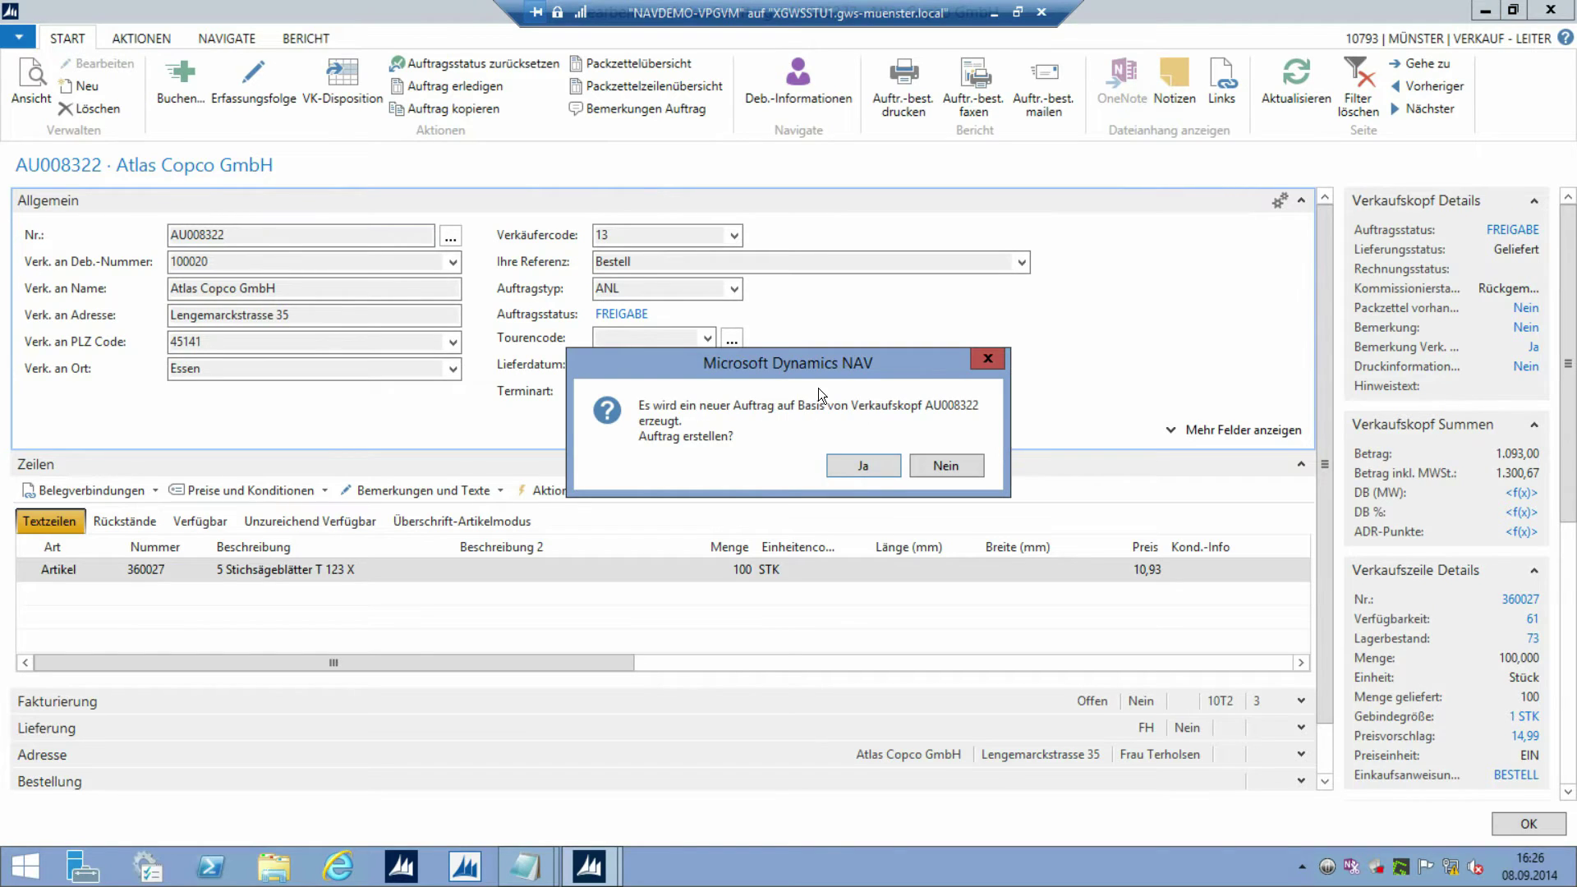
click(859, 465)
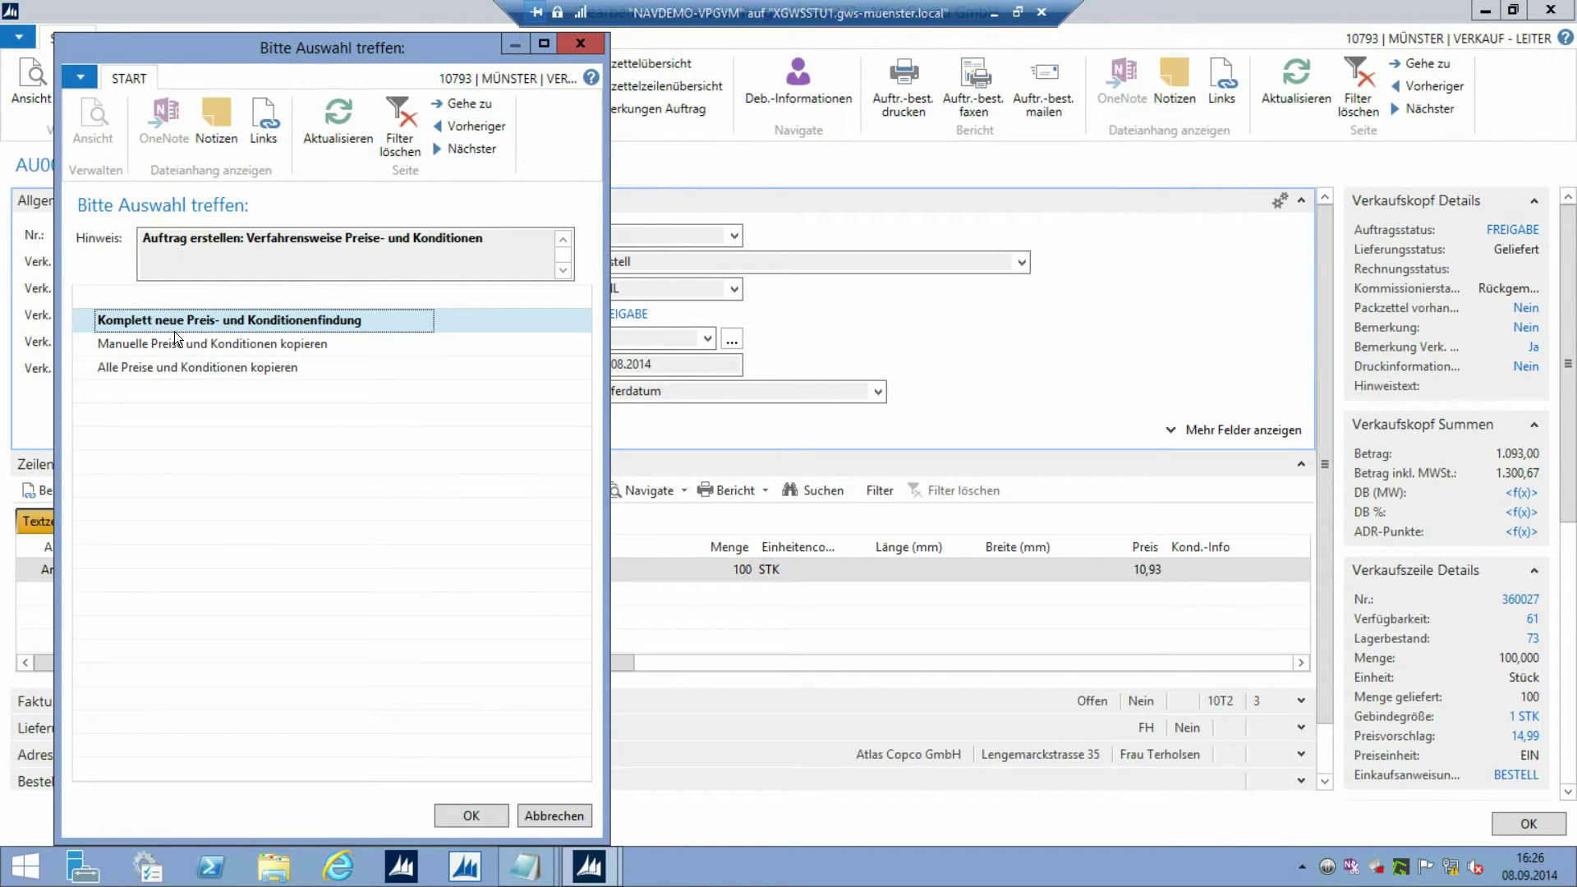
click(471, 815)
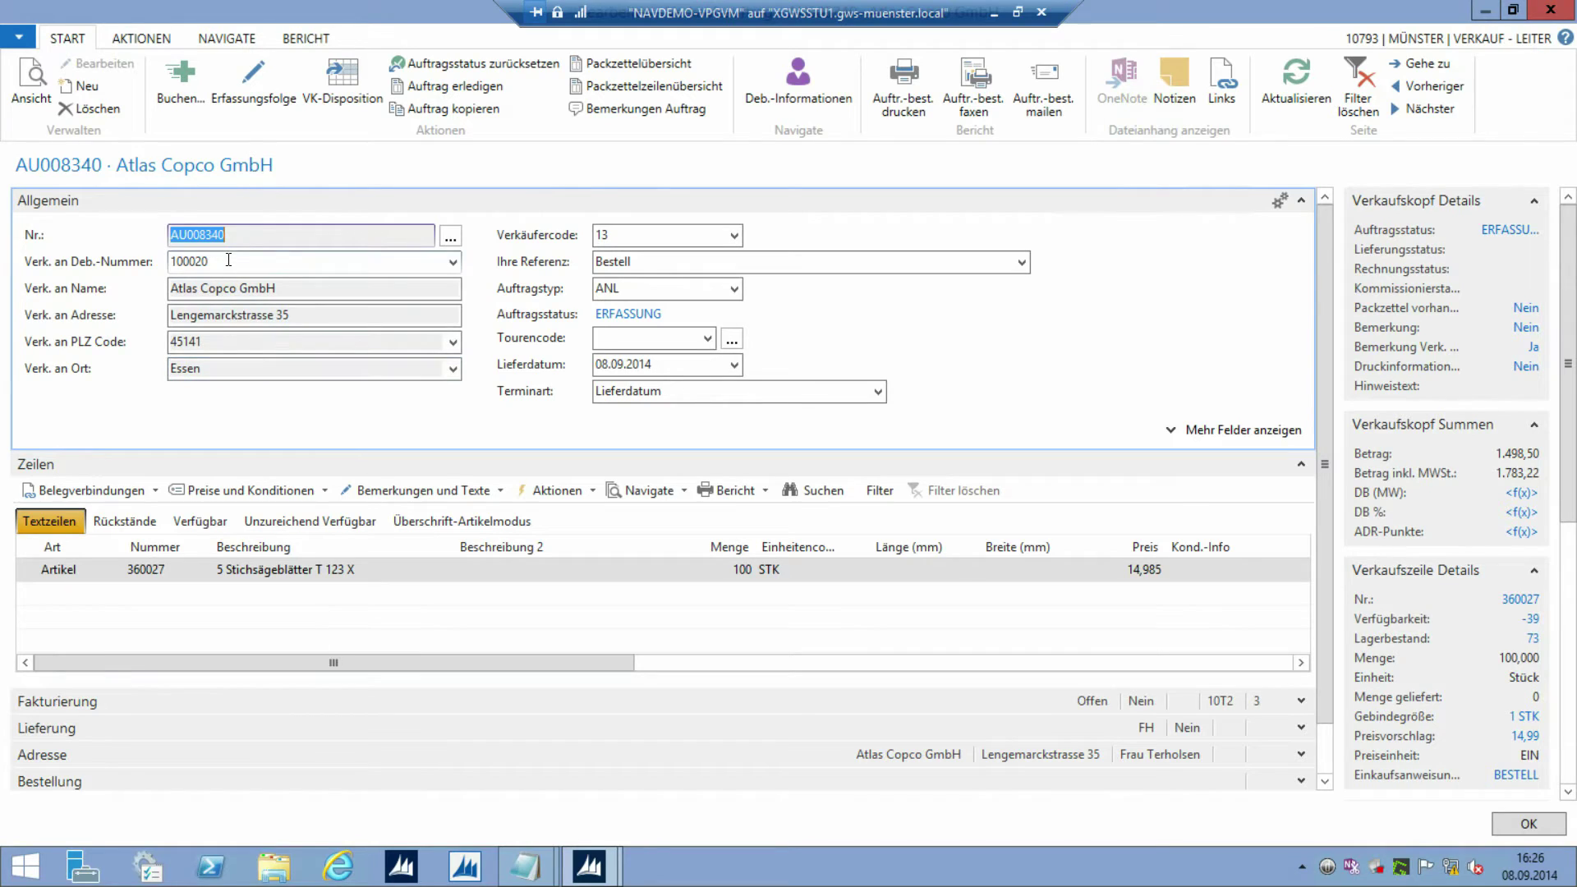
Create a price request quote (Preisanfrage) from the copied order for the gesamten Beleg, using Komplett neue Preis- und Konditionenfindung
key(Tab)
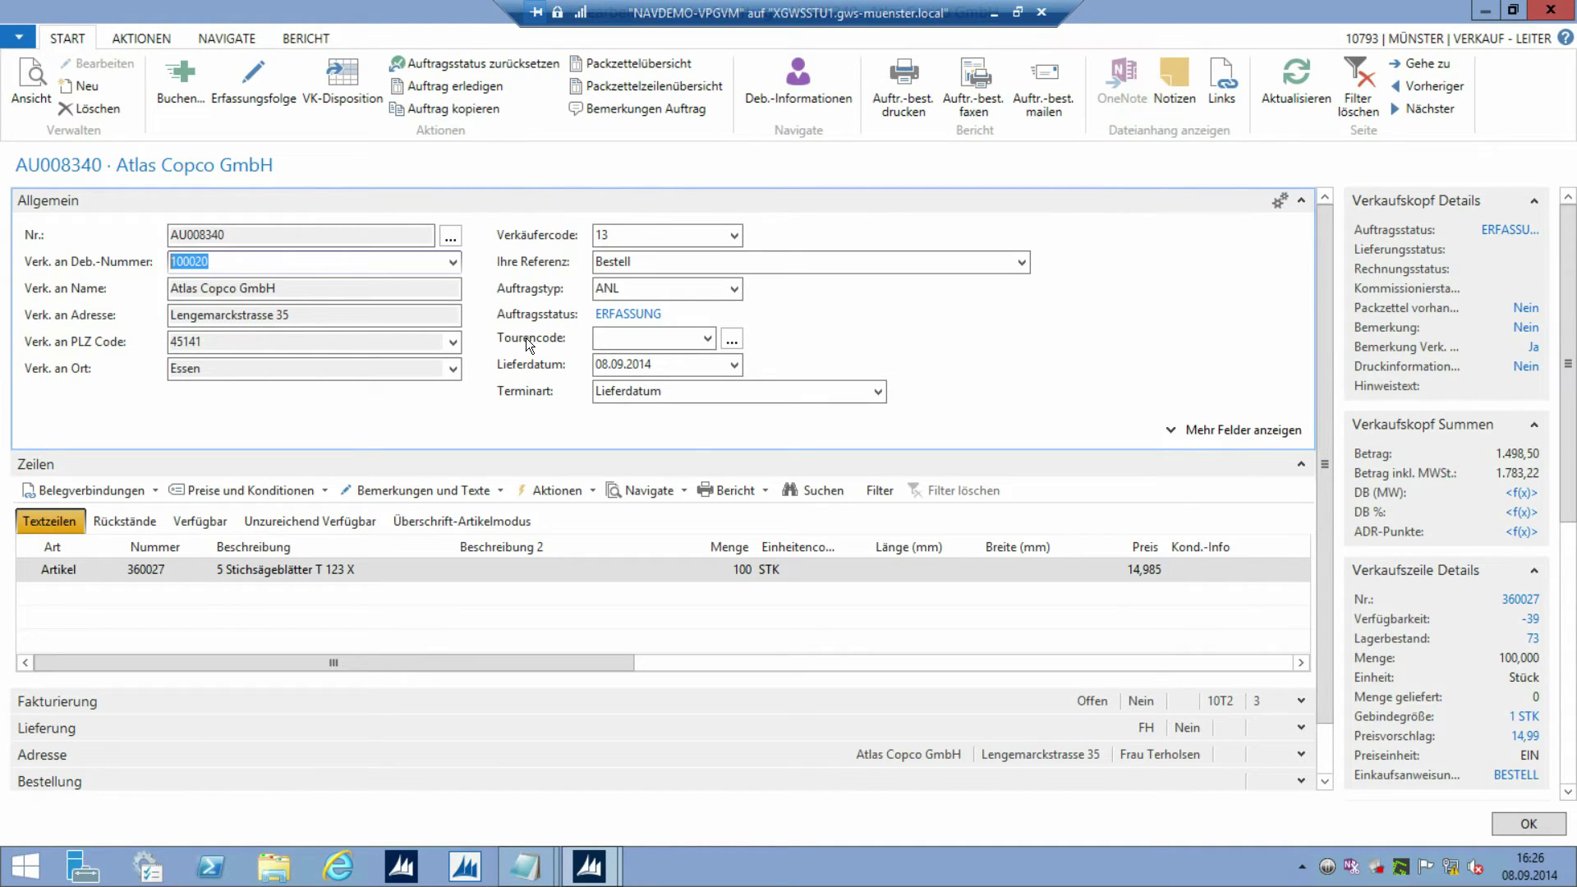
click(559, 492)
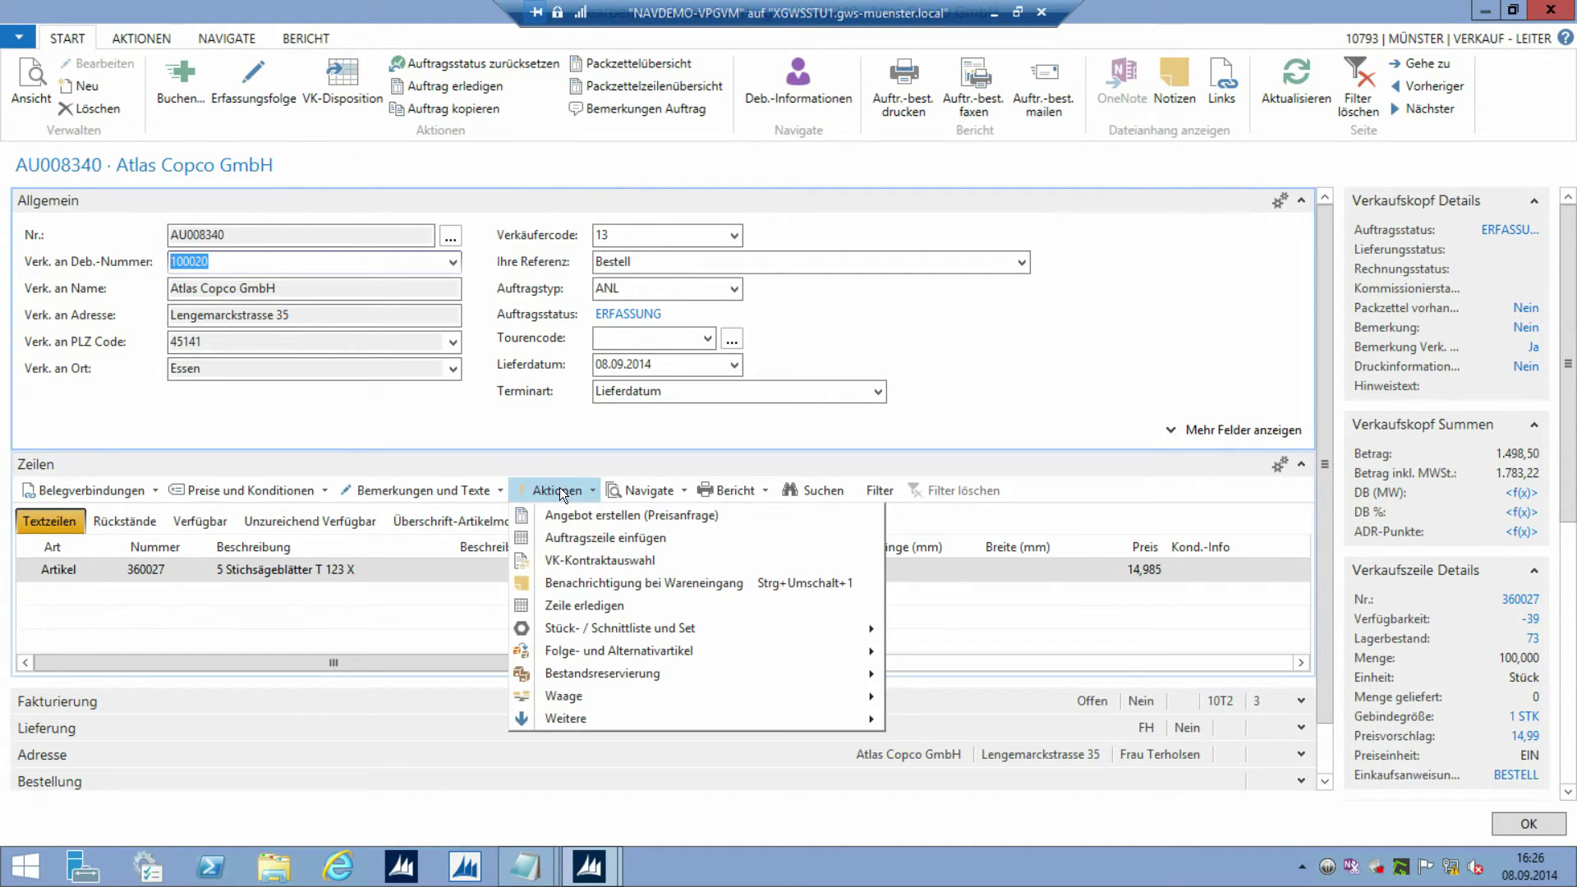
click(560, 491)
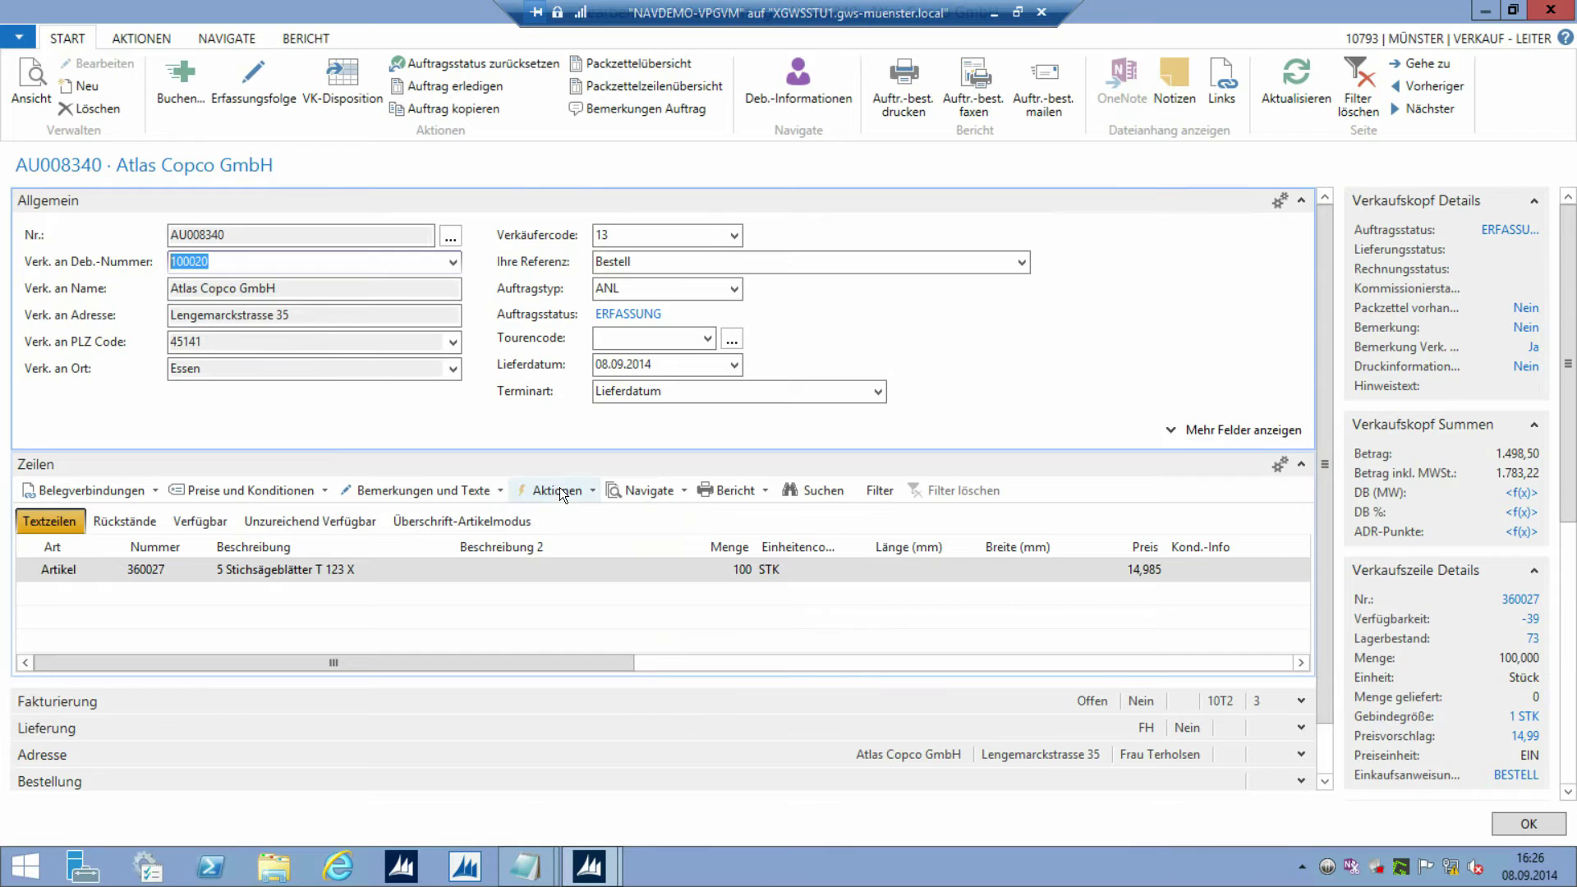
click(560, 492)
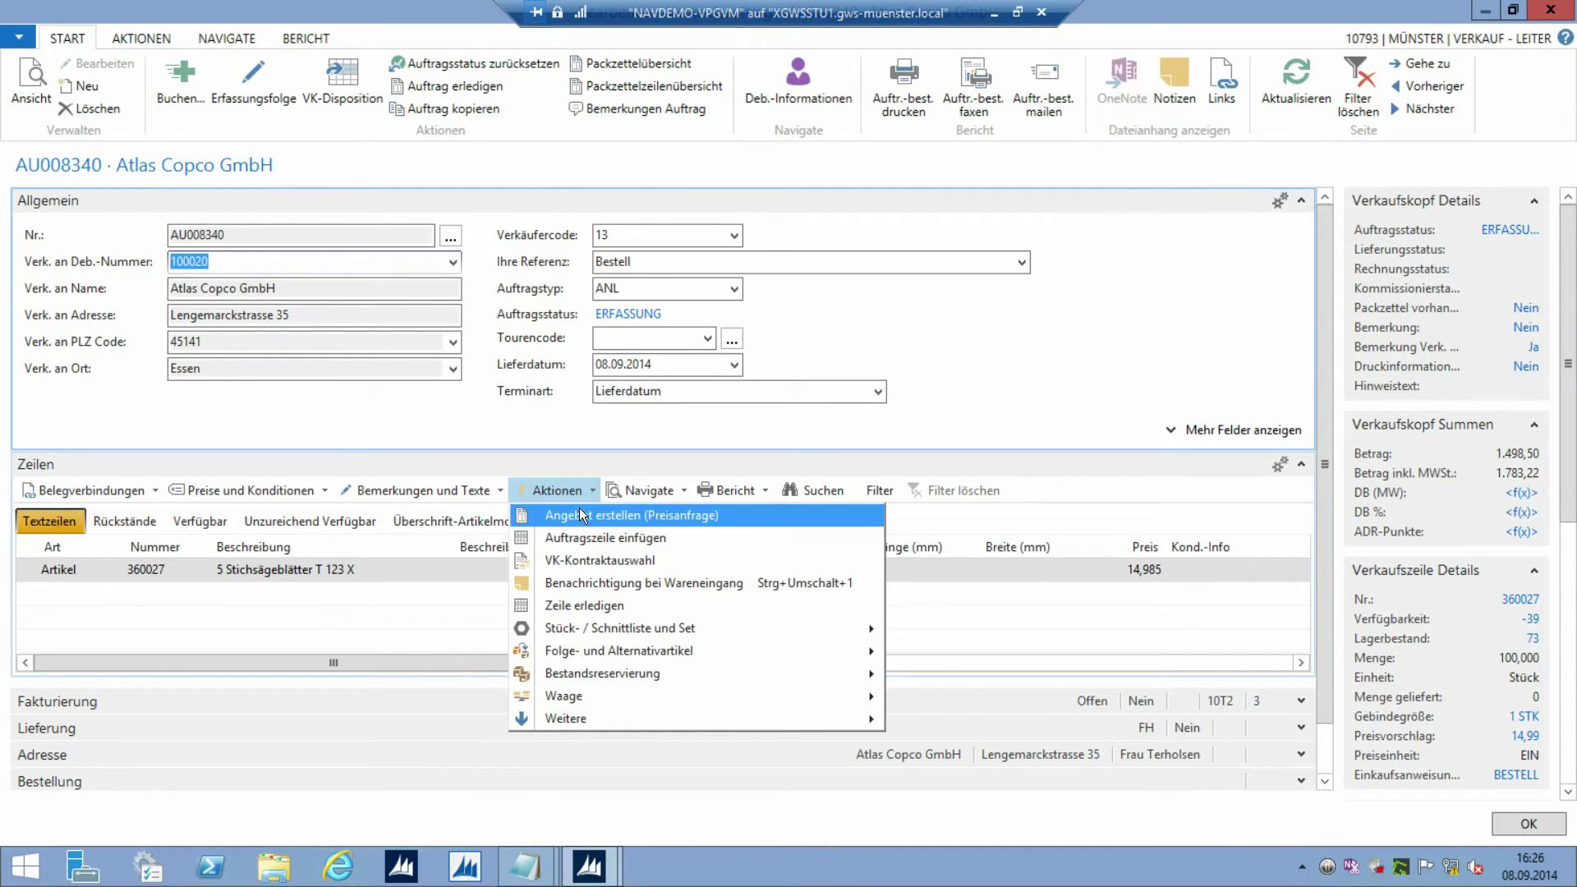
click(693, 516)
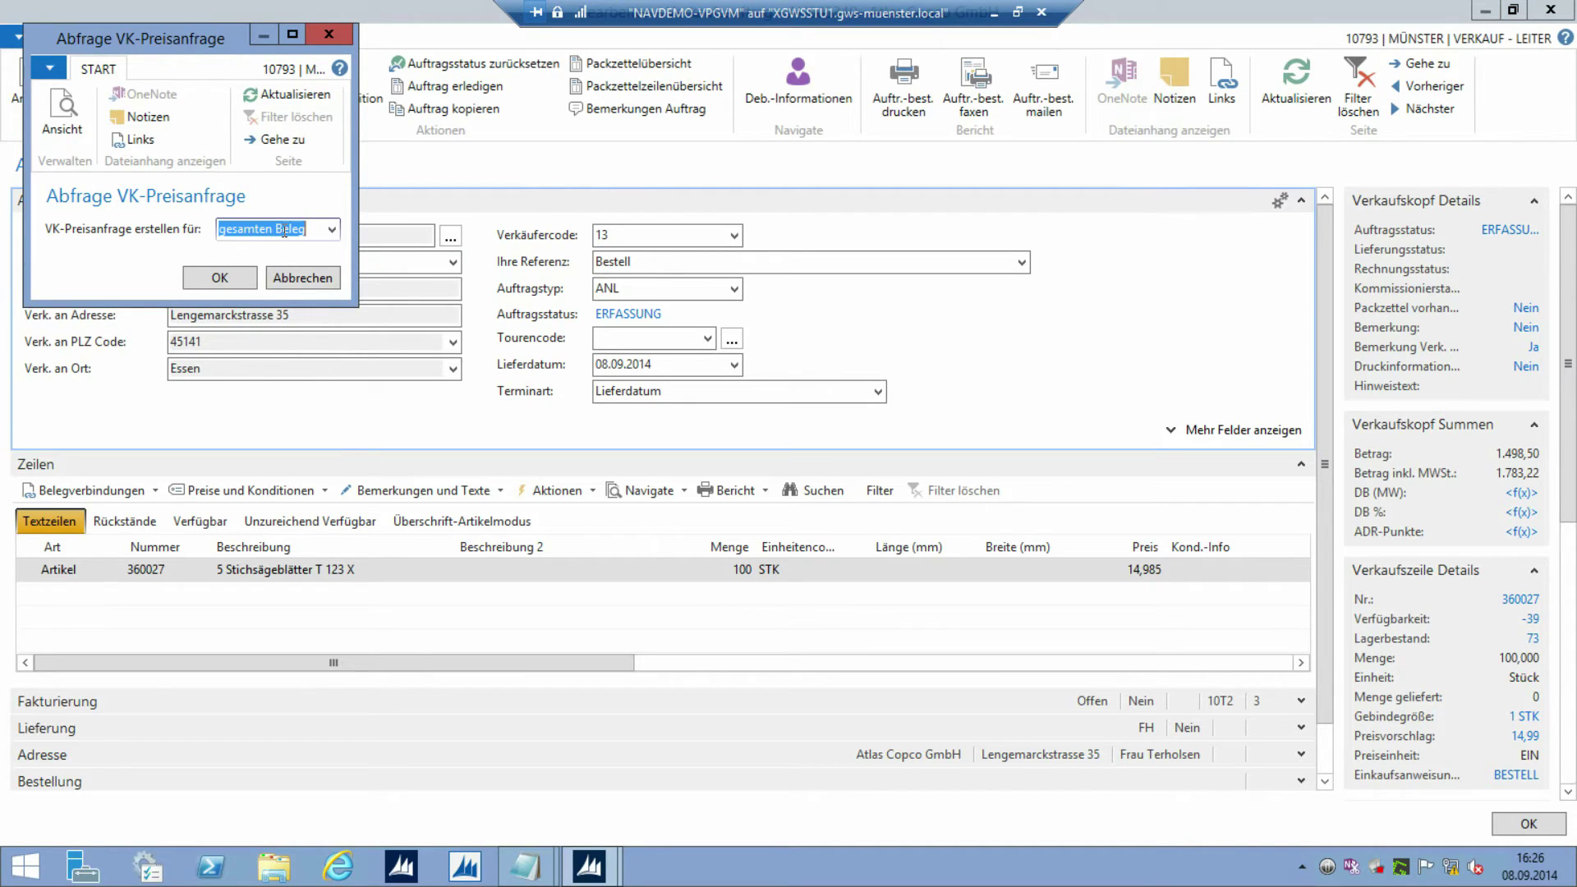
click(334, 230)
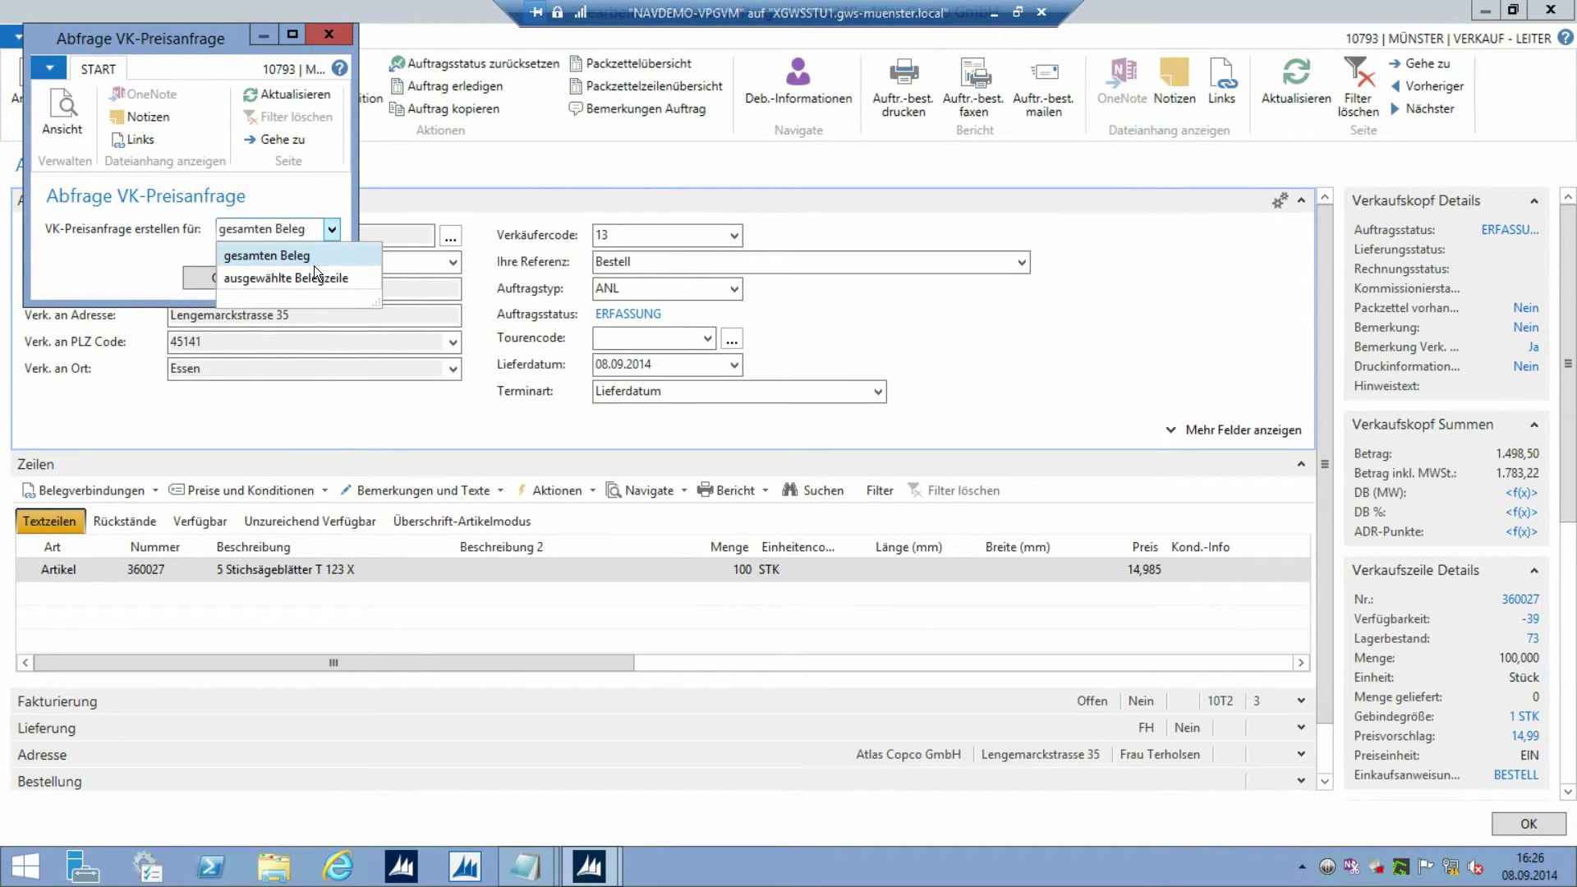
click(333, 226)
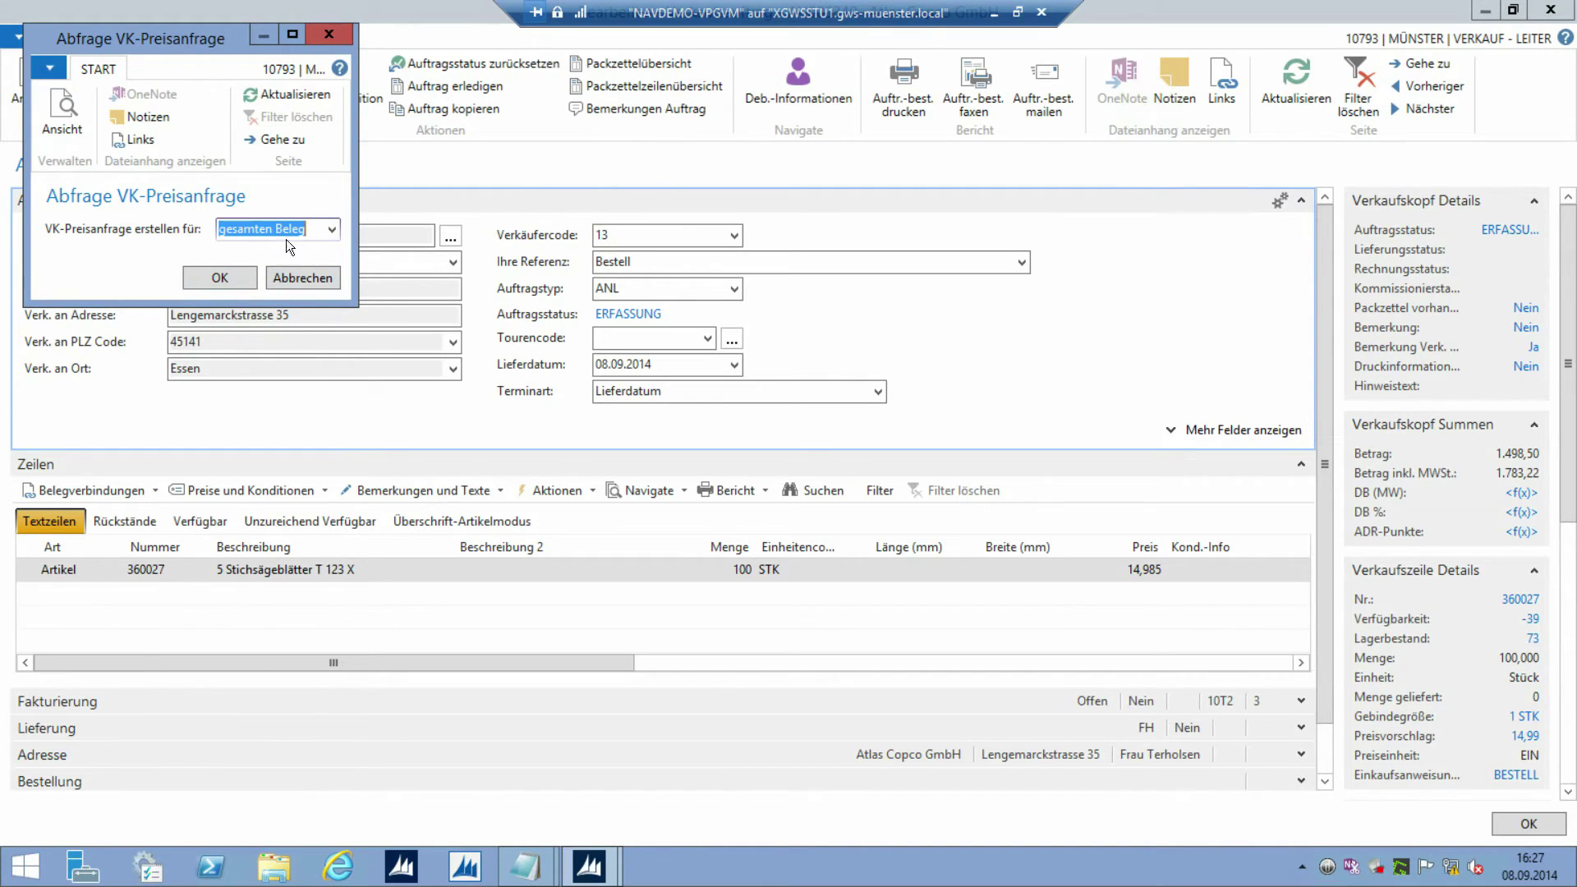
click(221, 278)
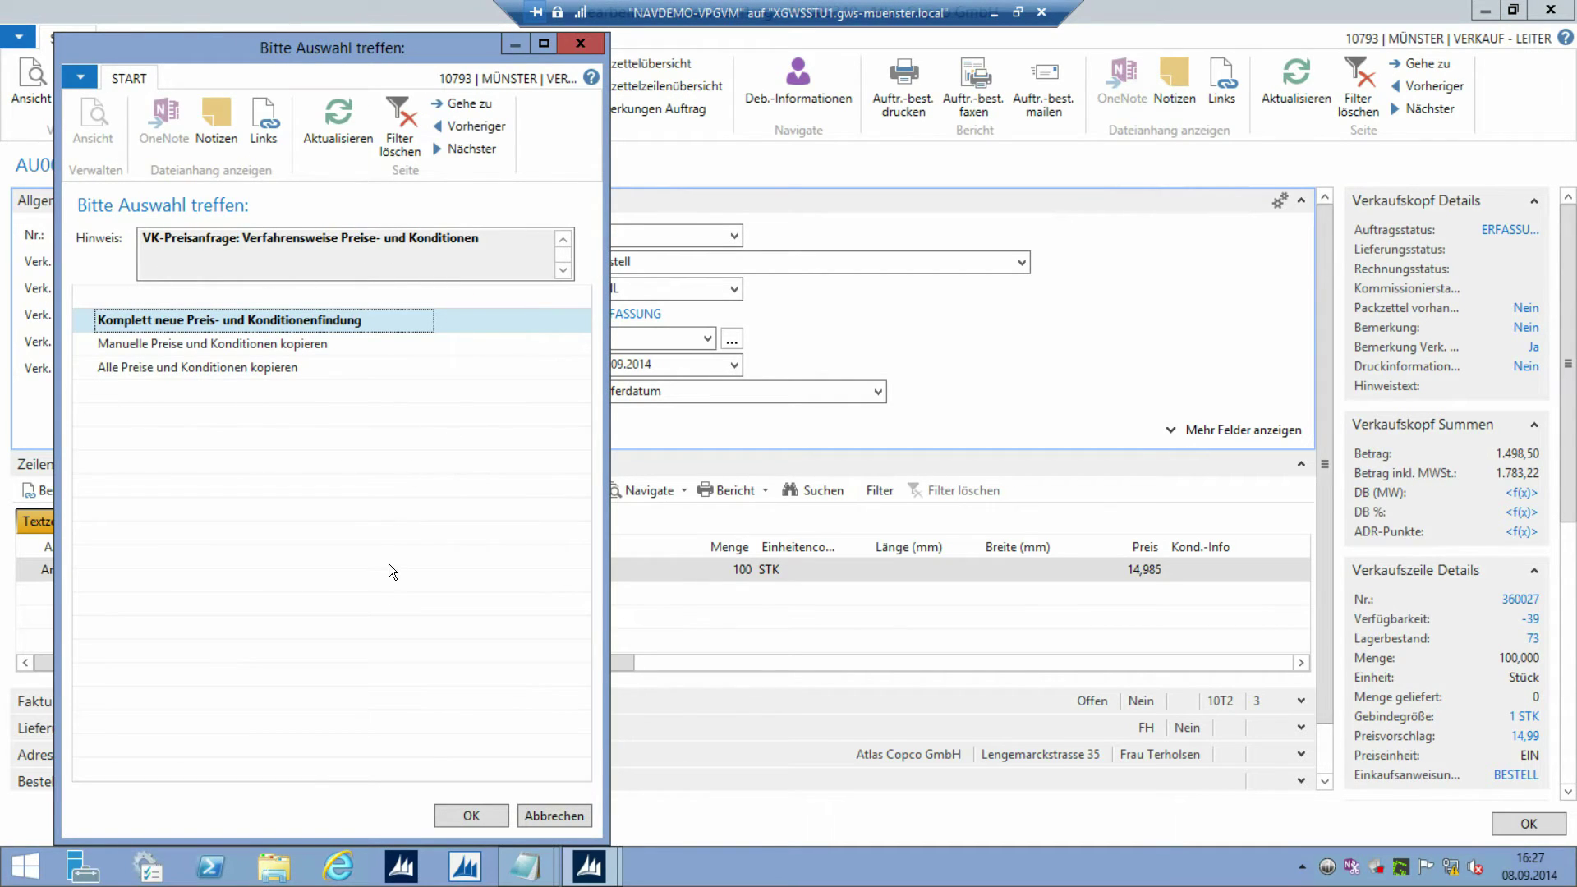
click(460, 813)
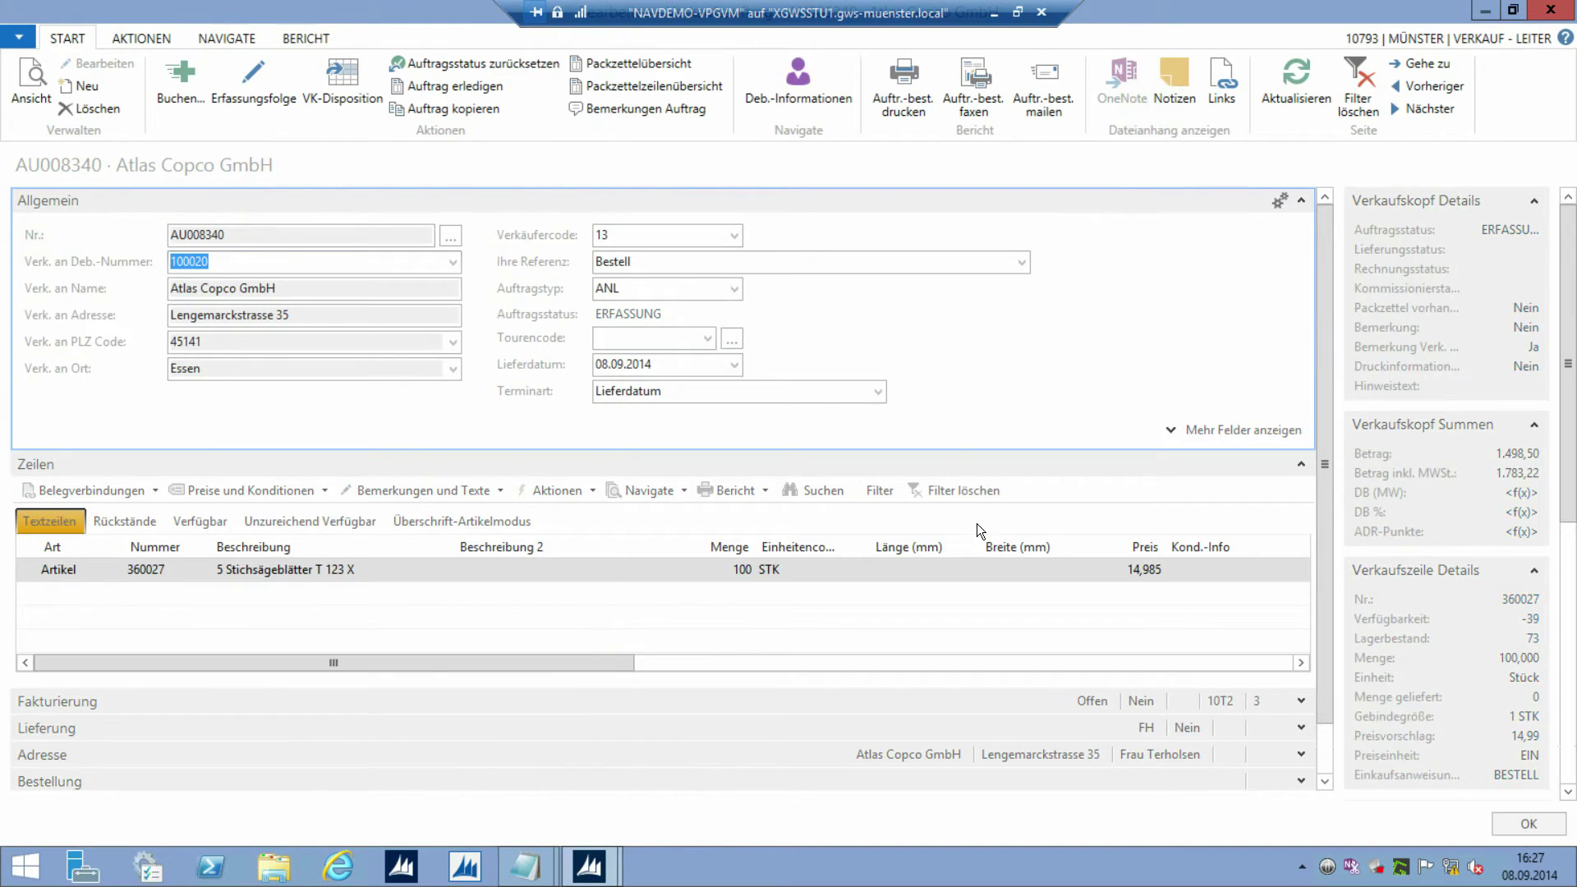
key(Return)
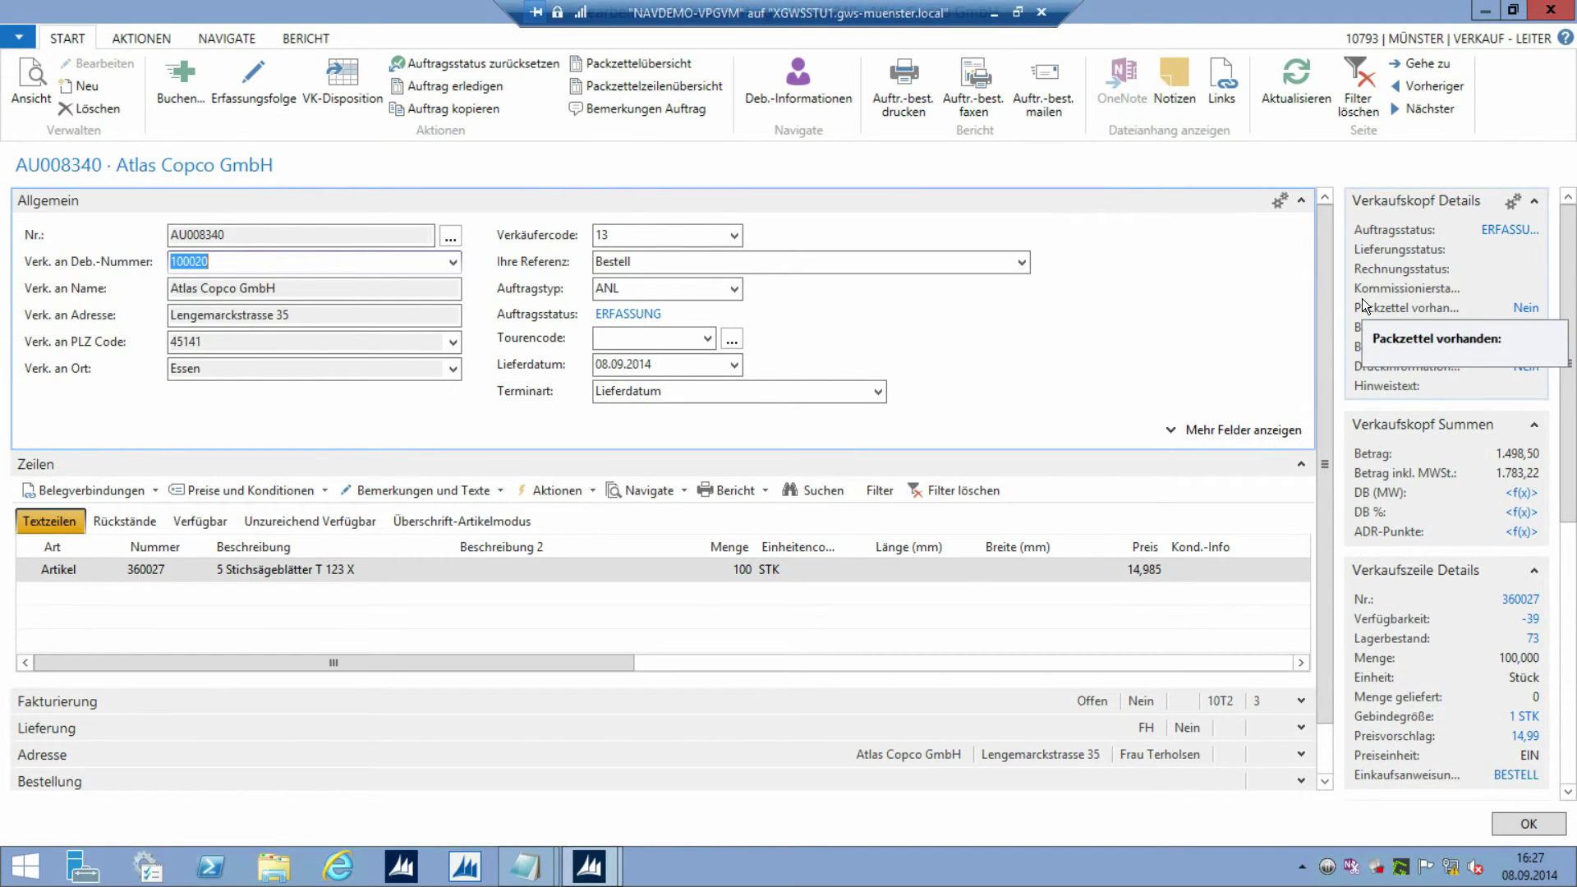
Close the open orders, and open the posted delivery with the amount 4.568,97 from the Geb. Verkaufslieferungen
key(ctrl+Page_Up)
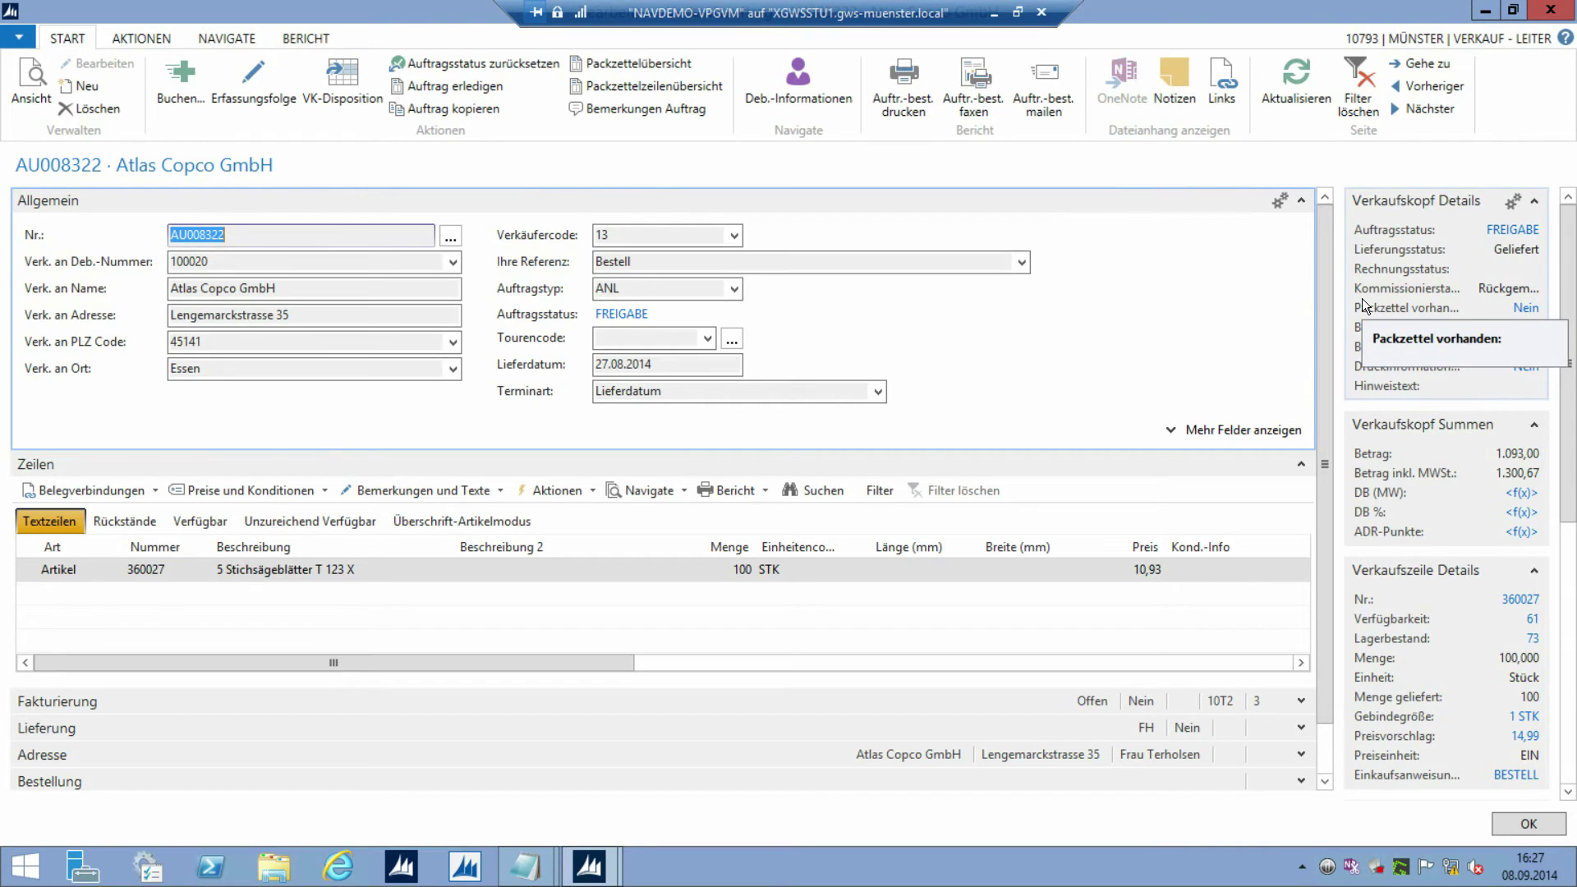
key(Escape)
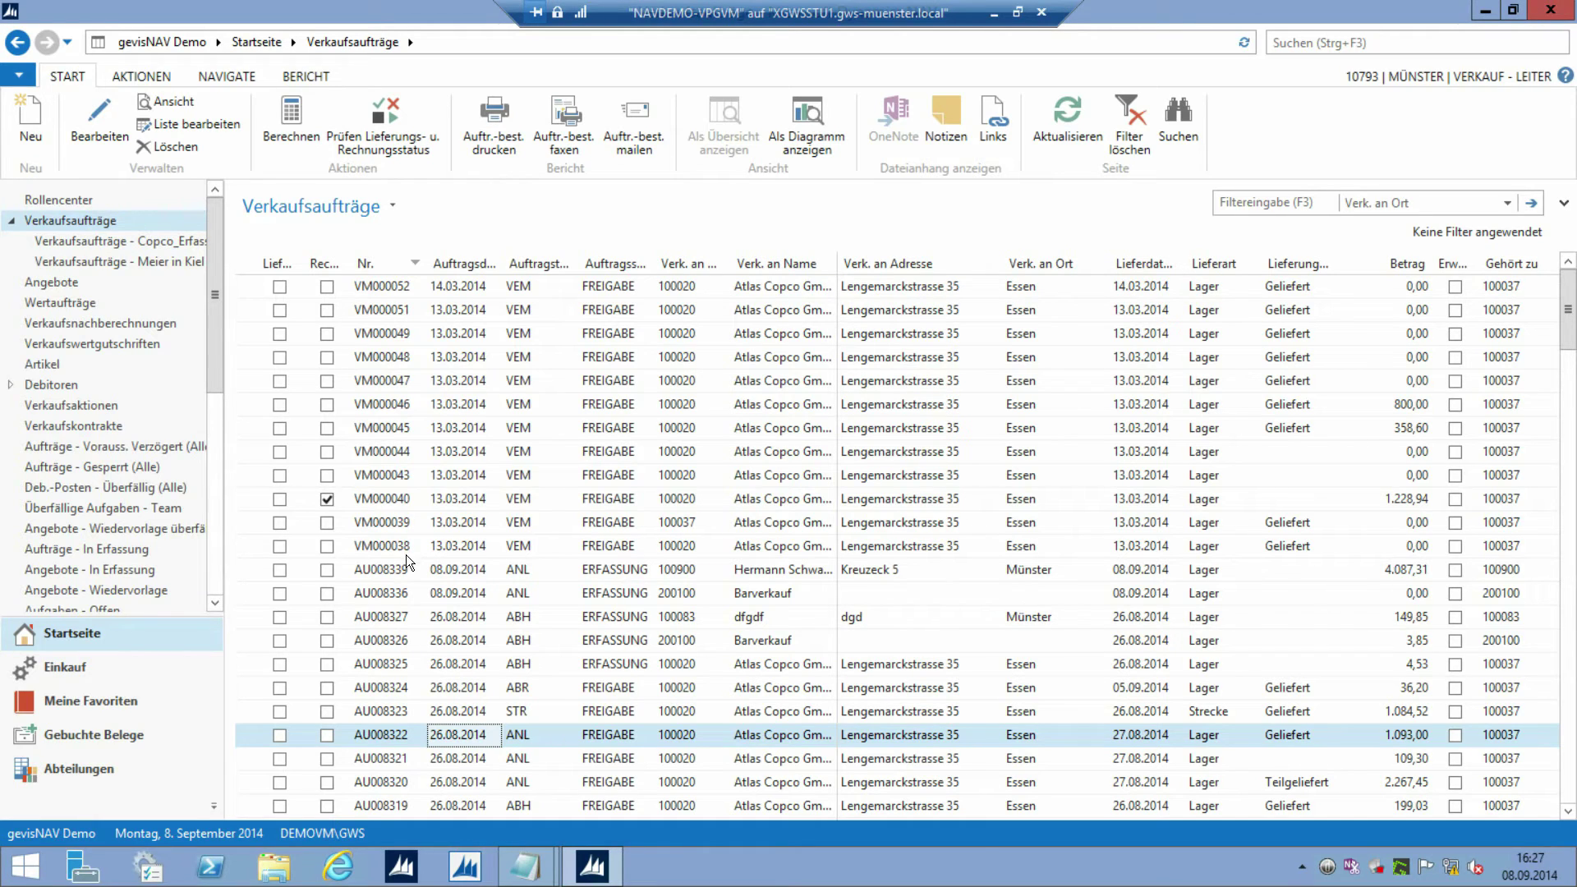
click(100, 736)
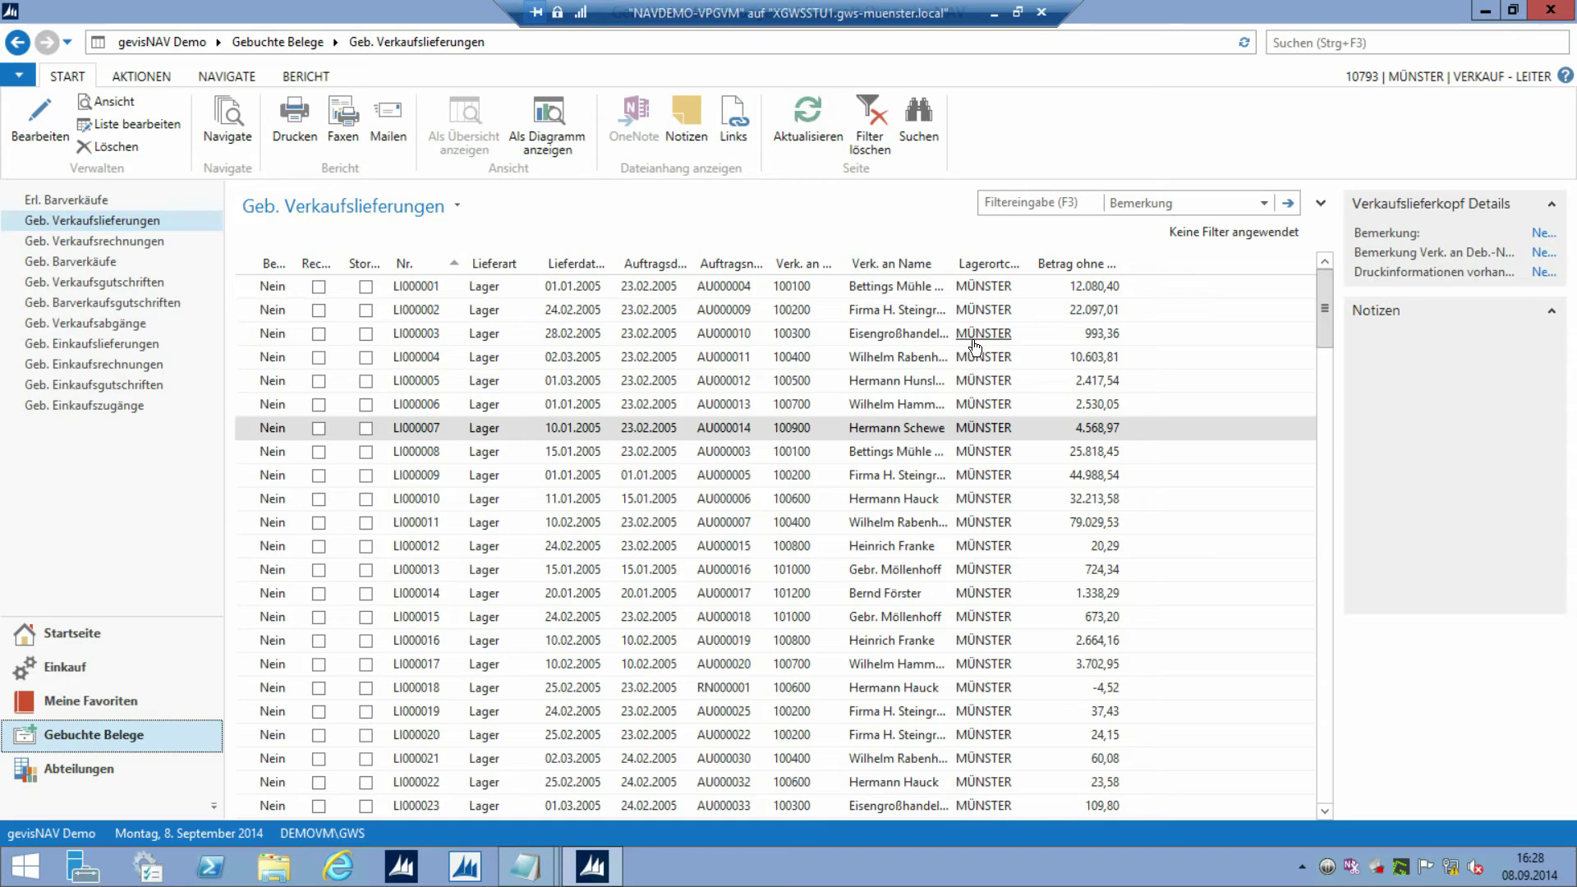
click(94, 218)
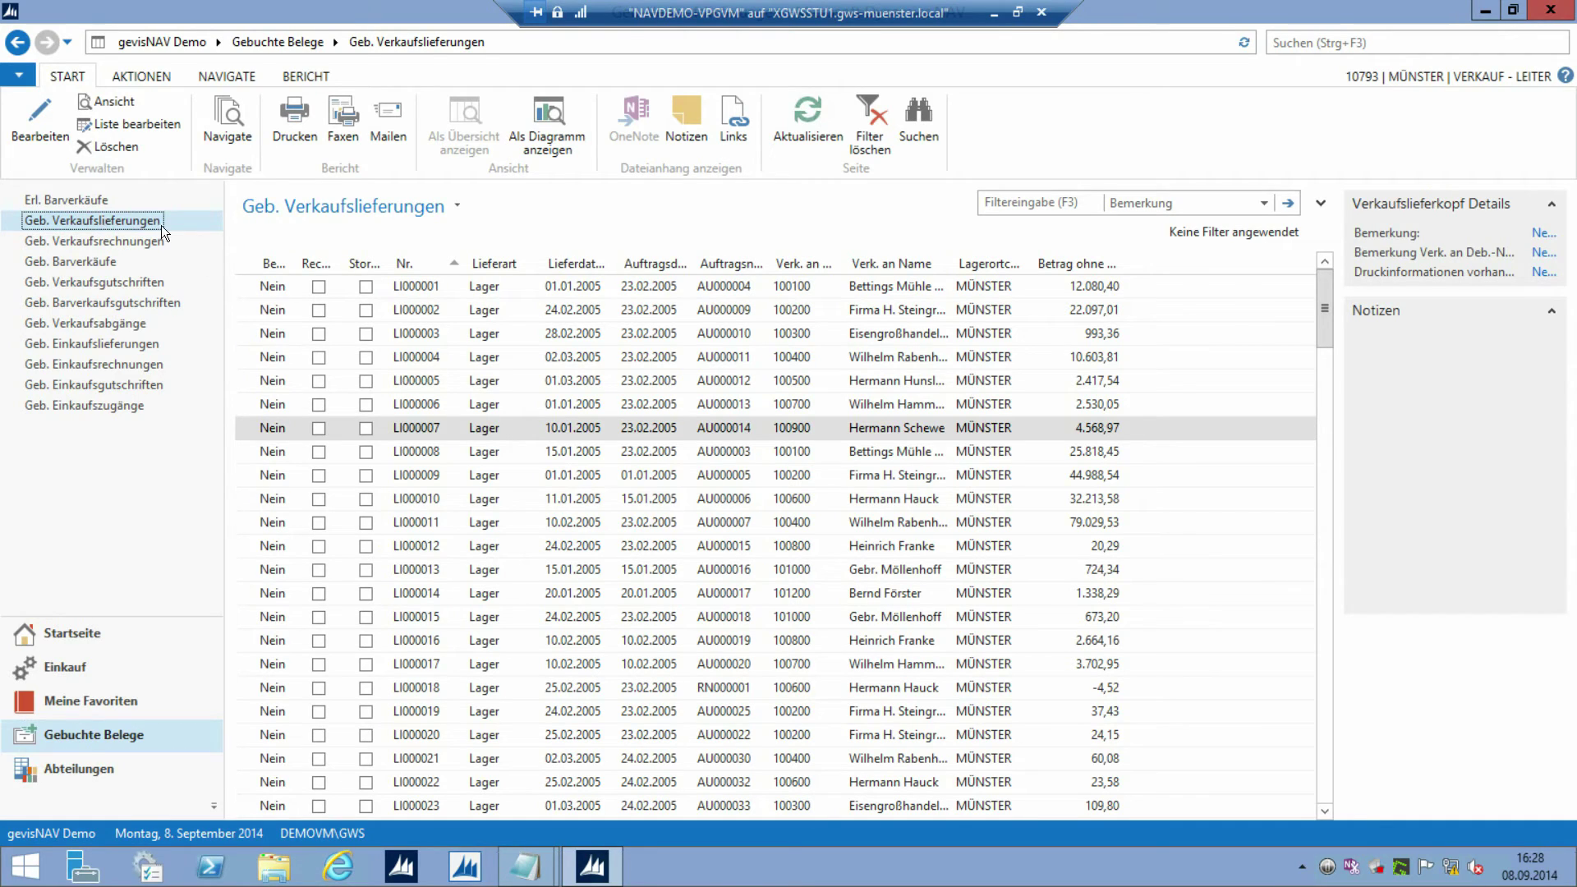
double_click(515, 425)
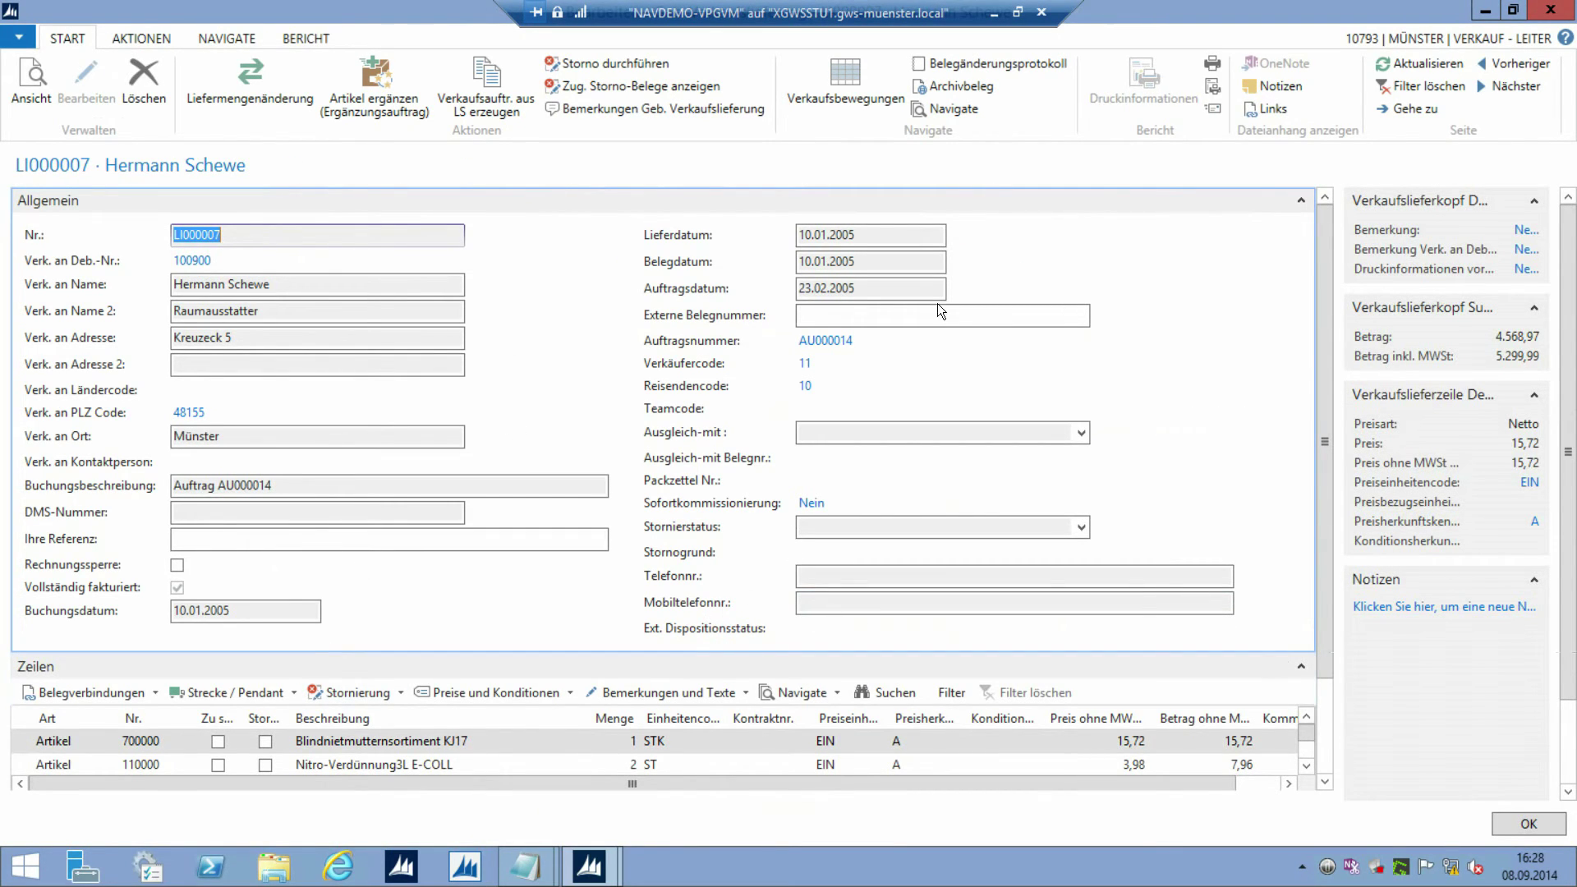
Generate a new sales order from the posted delivery using Komplett neue Preis- und Konditionenfindung
click(486, 76)
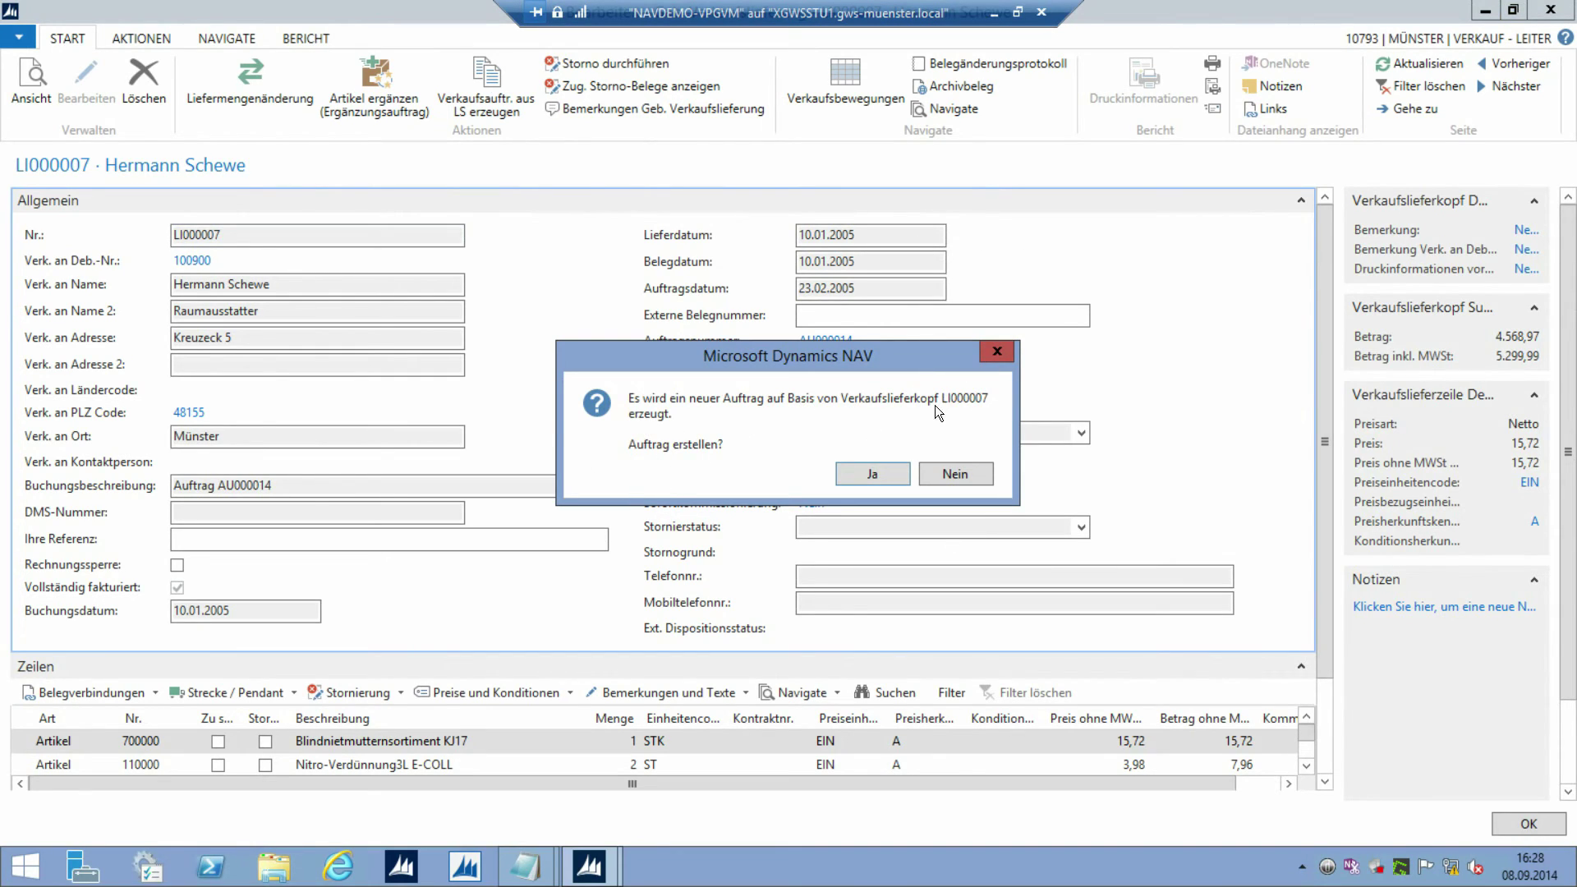
click(873, 474)
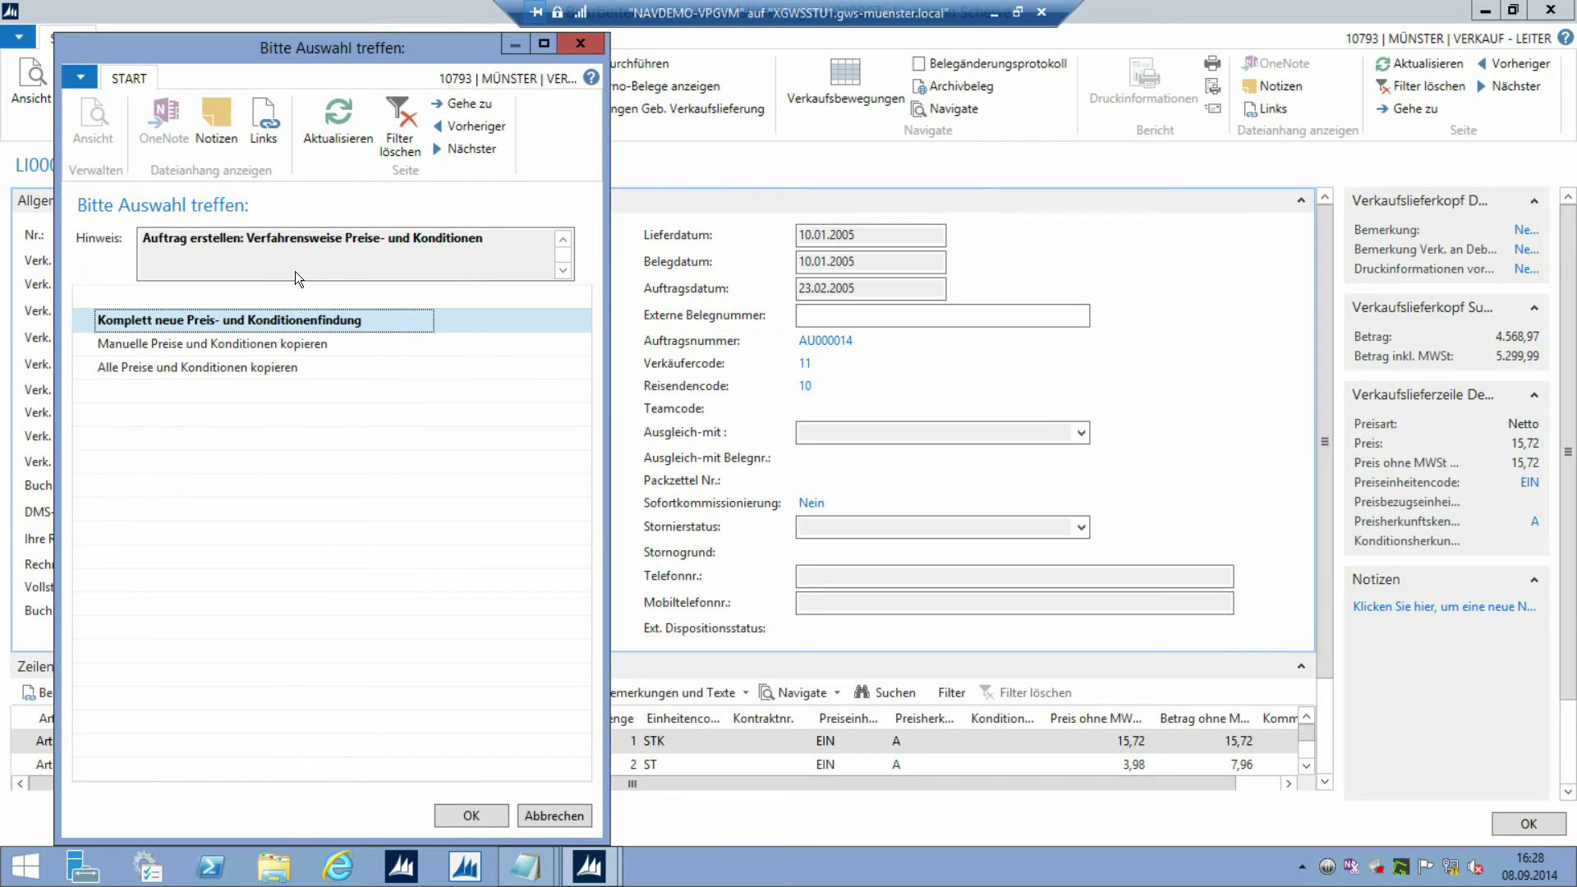
click(452, 812)
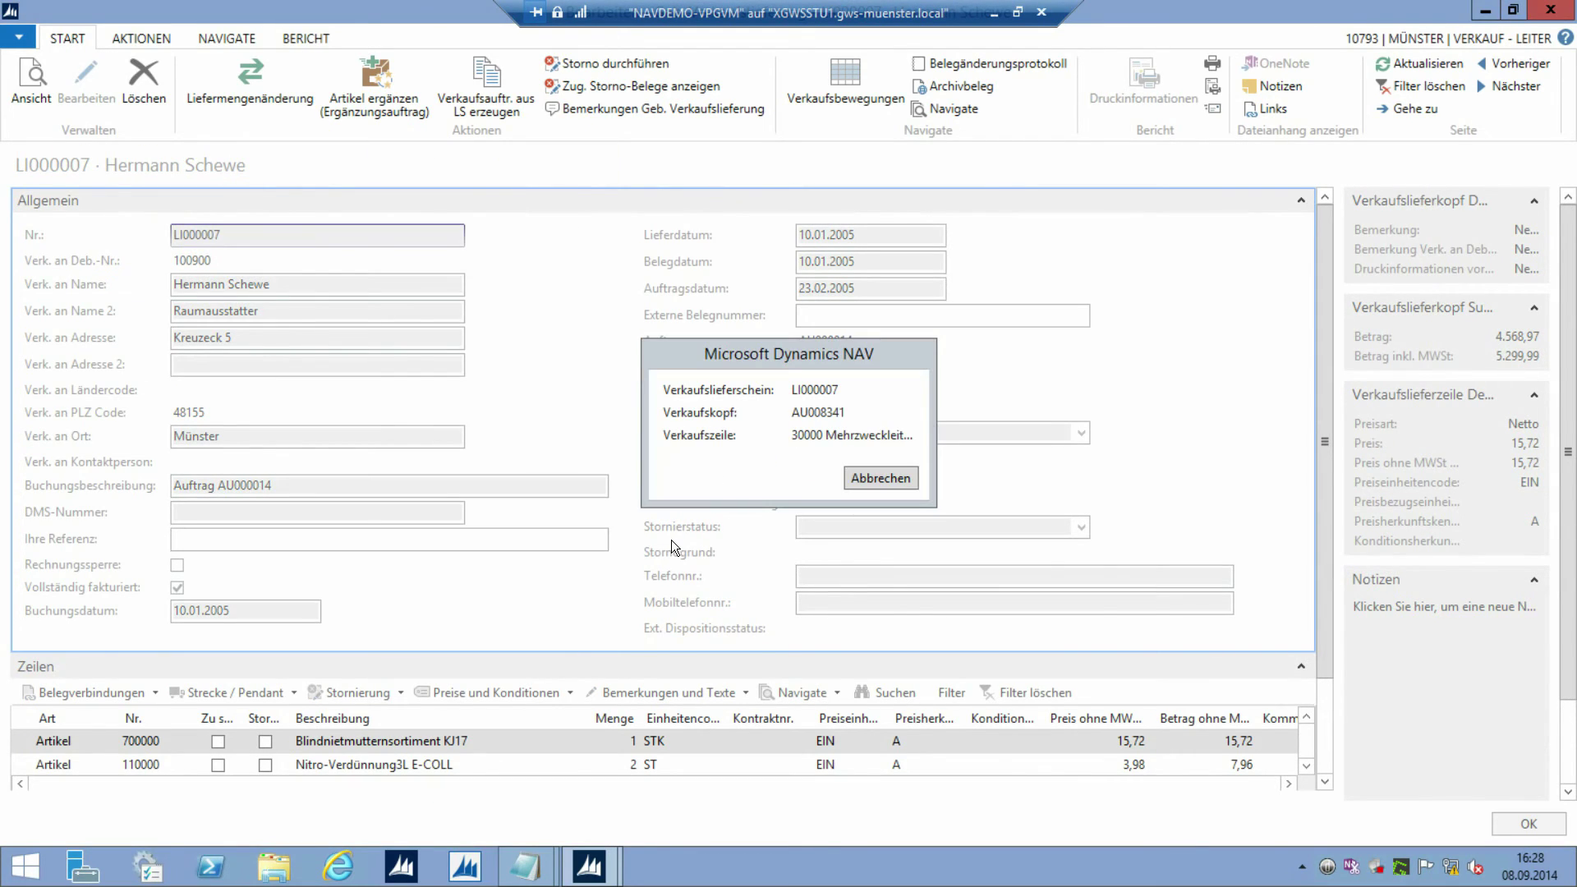